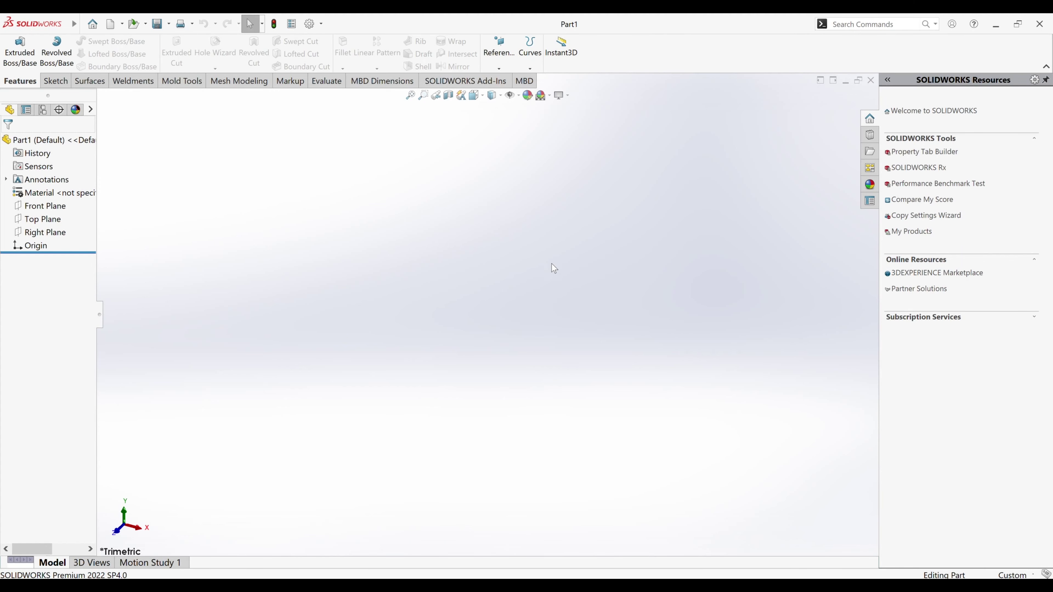
Step: Start a sketch on the Top Plane and nudge the inserted heat shield photo into place
left_click(42, 218)
left_click(78, 203)
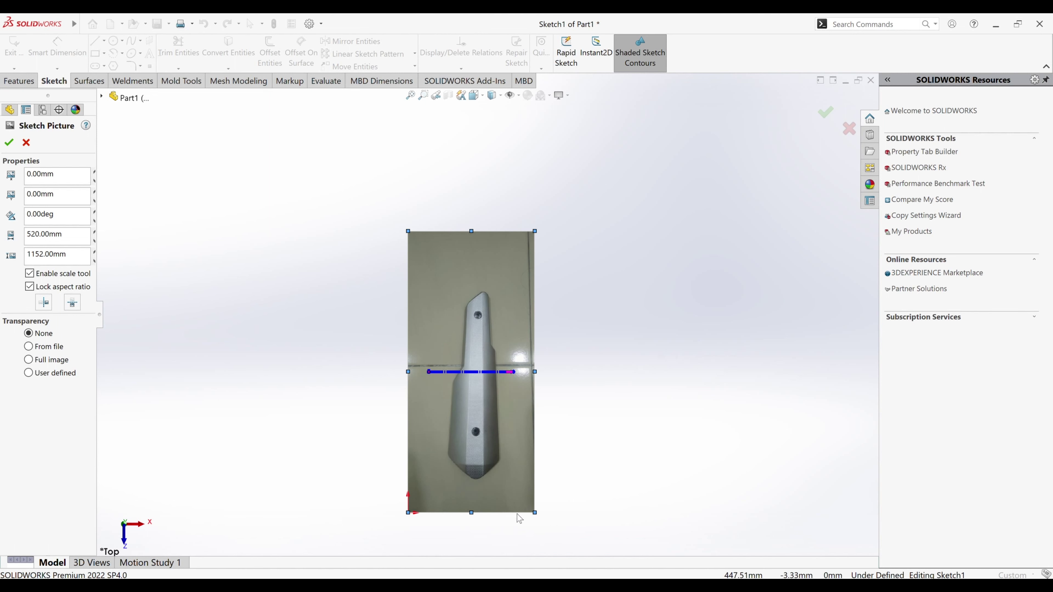
left_click_drag(441, 321, 452, 309)
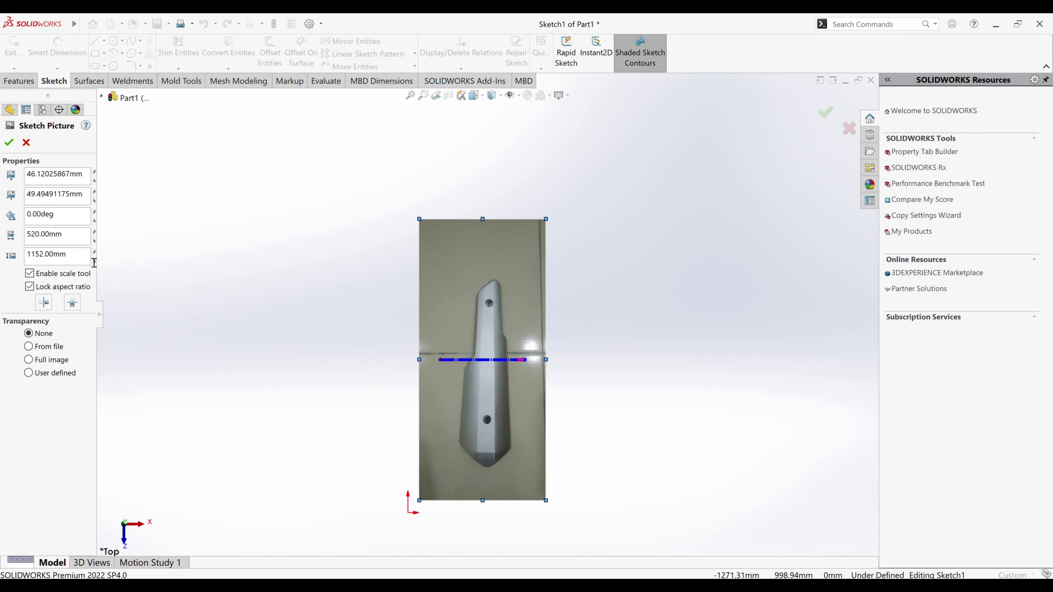
Step: Rotate the photo to -90° and flip it horizontally so the shield lies flat, then accept it
left_click_drag(99, 316, 125, 316)
left_click(104, 221)
left_click(104, 222)
key("Return")
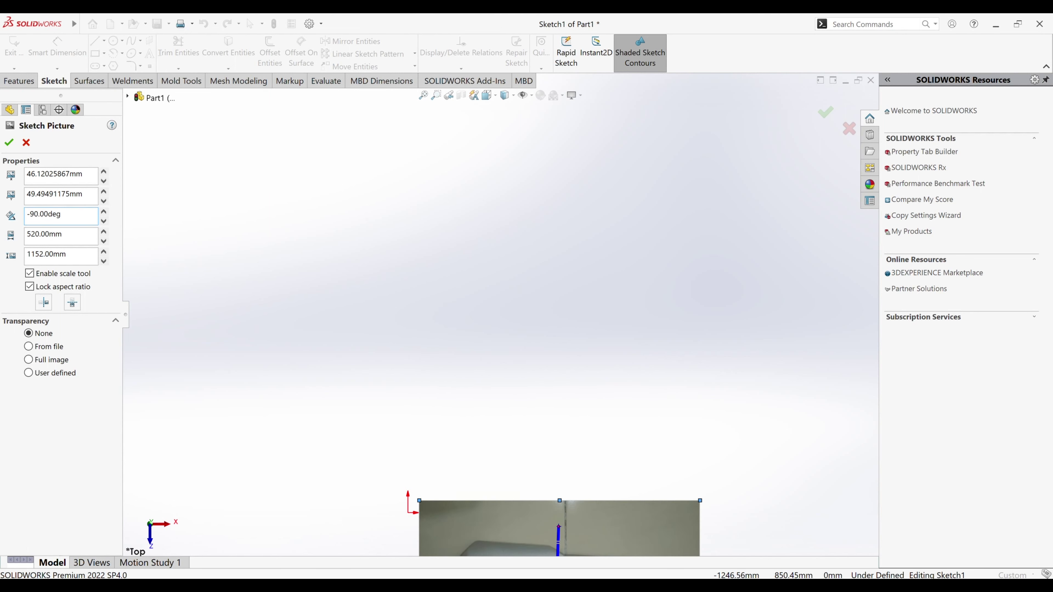
key("f")
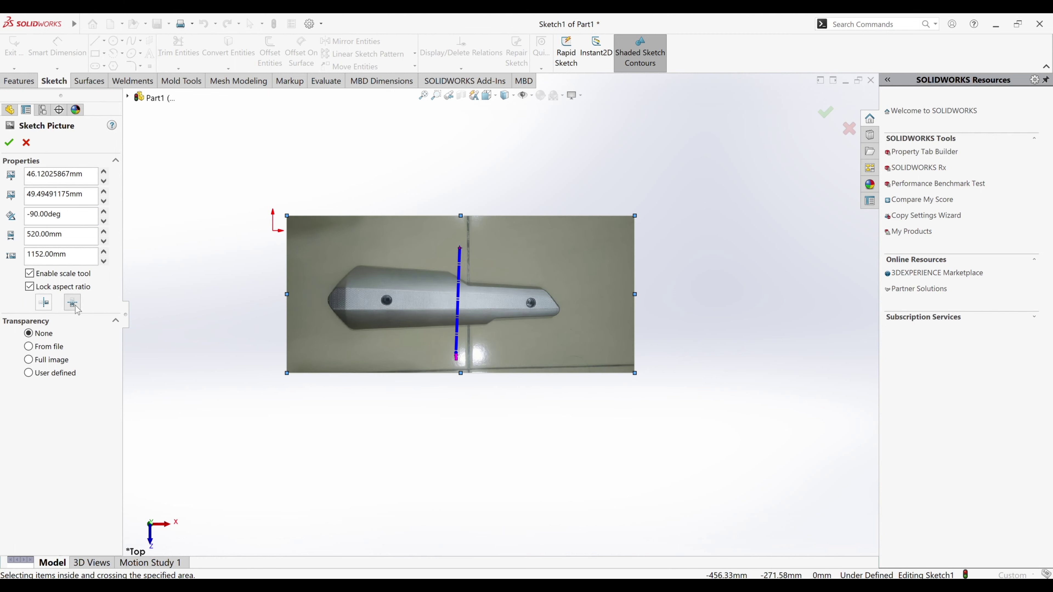
left_click(75, 307)
left_click(8, 142)
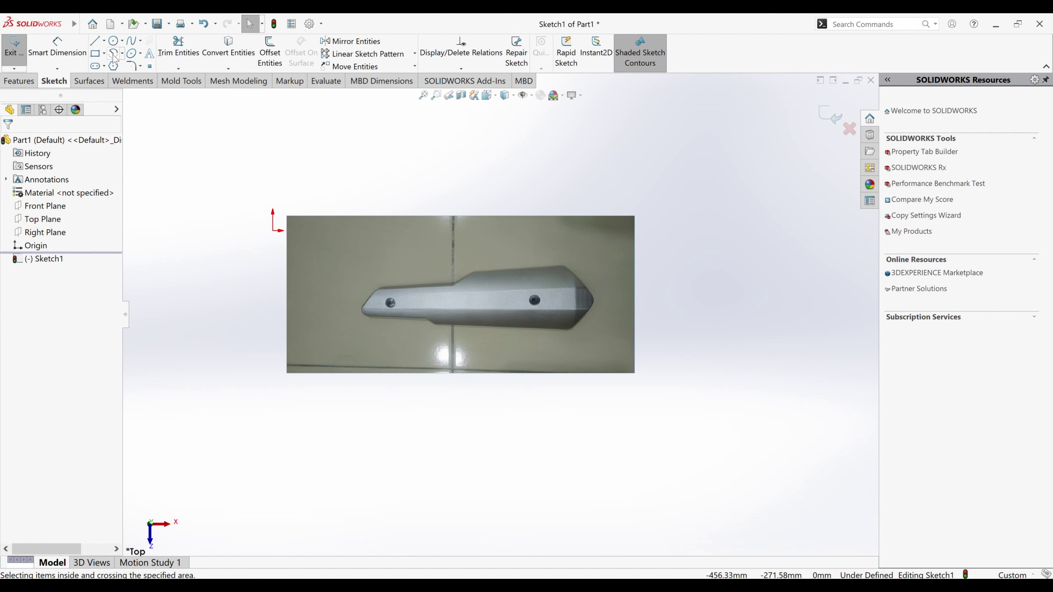
left_click(95, 40)
Step: Draw a construction line from the left bolt hole to the right bolt hole
scroll(456, 317, "down", 3)
scroll(551, 328, "up", 2)
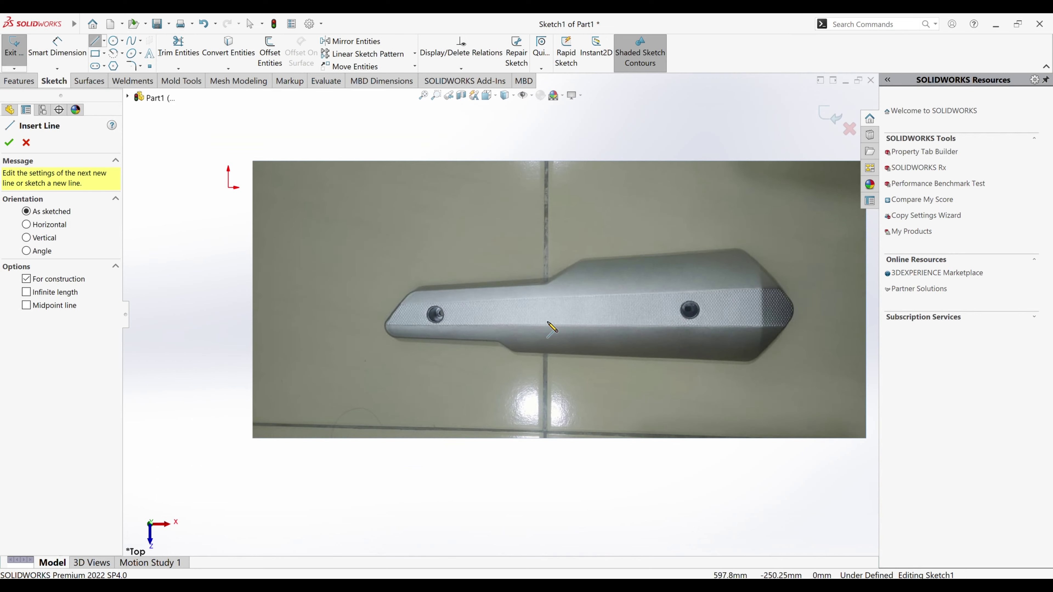
scroll(635, 326, "down", 3)
scroll(414, 315, "down", 2)
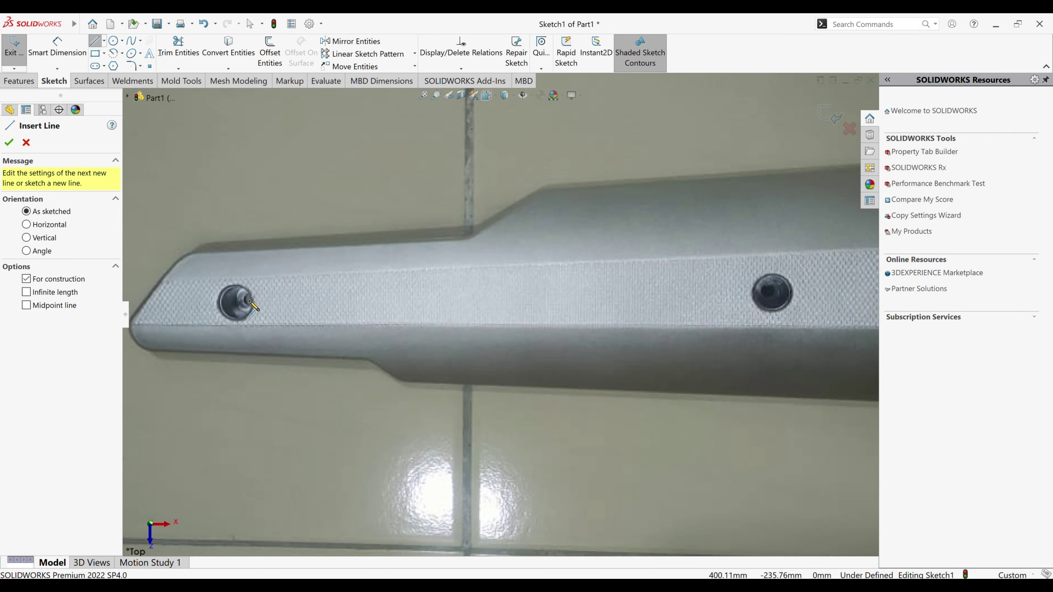
left_click(248, 300)
scroll(456, 307, "up", 1)
left_click(644, 292)
key("Escape")
Step: Dimension the hole-to-hole construction line at 215 mm
key("f")
key("d")
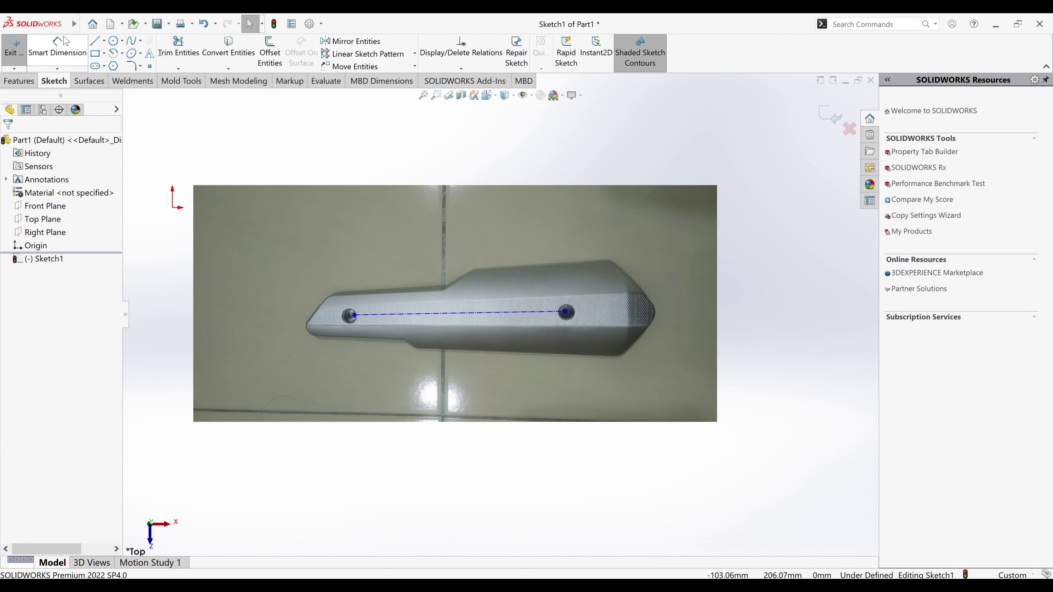
left_click(457, 318)
left_click(471, 196)
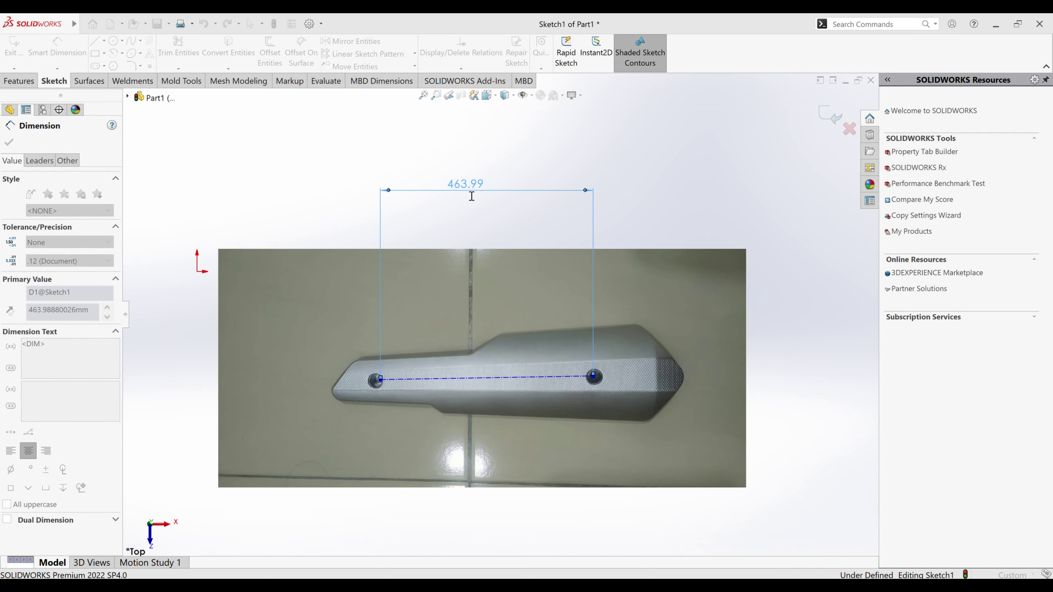
type("215")
key("Return")
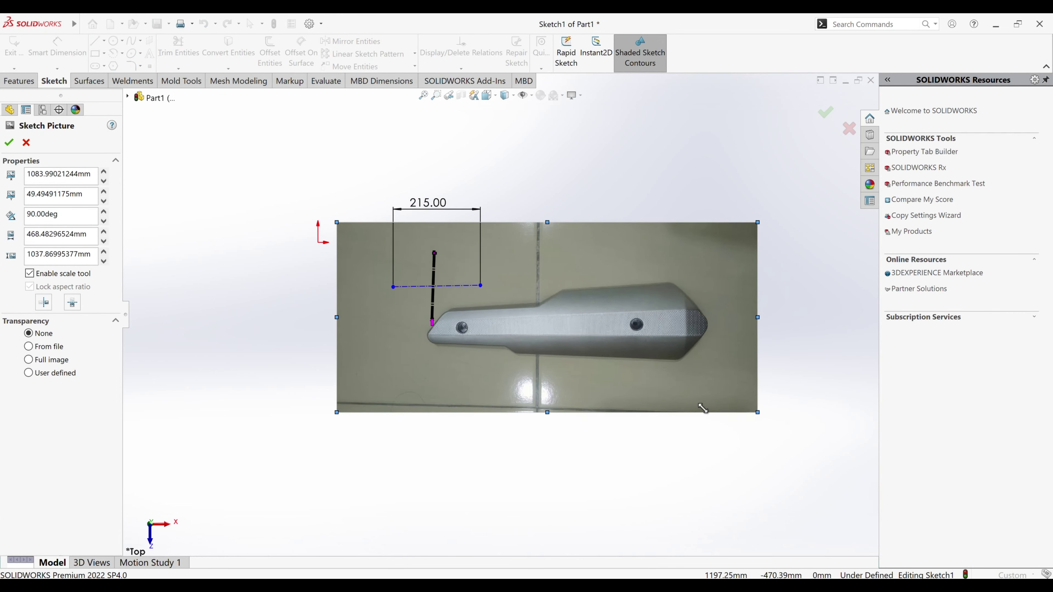
Step: Resize and move the photo until its bolt holes land on the 215 mm line ends, then accept it
left_click_drag(810, 440, 539, 328)
scroll(454, 315, "down", 4)
left_click_drag(448, 323, 448, 333)
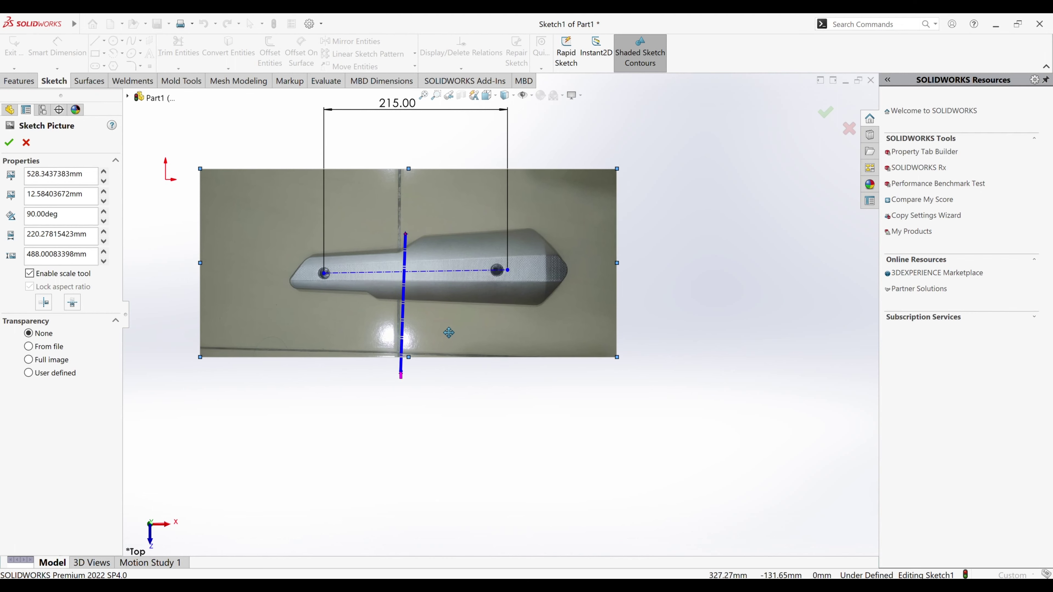
scroll(506, 226, "down", 1)
left_click_drag(649, 155, 620, 205)
left_click_drag(157, 371, 122, 383)
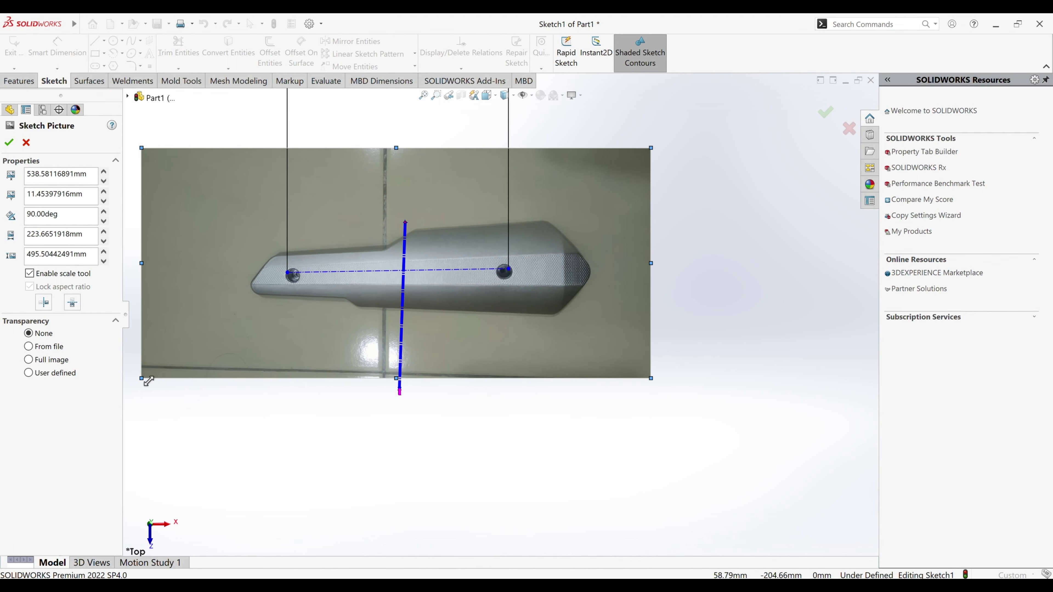
left_click_drag(285, 353, 289, 348)
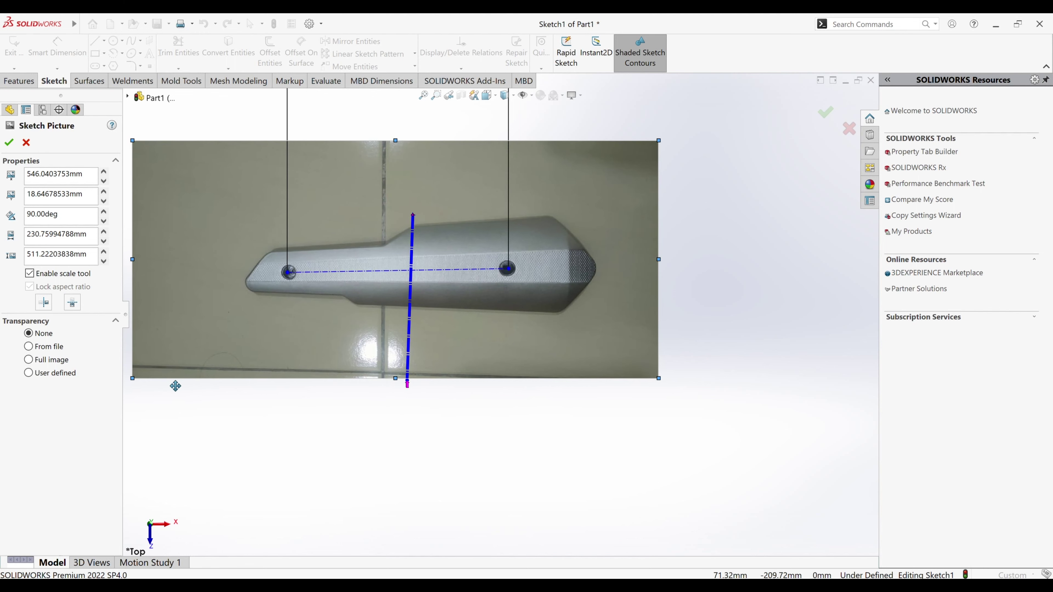
left_click_drag(139, 387, 138, 389)
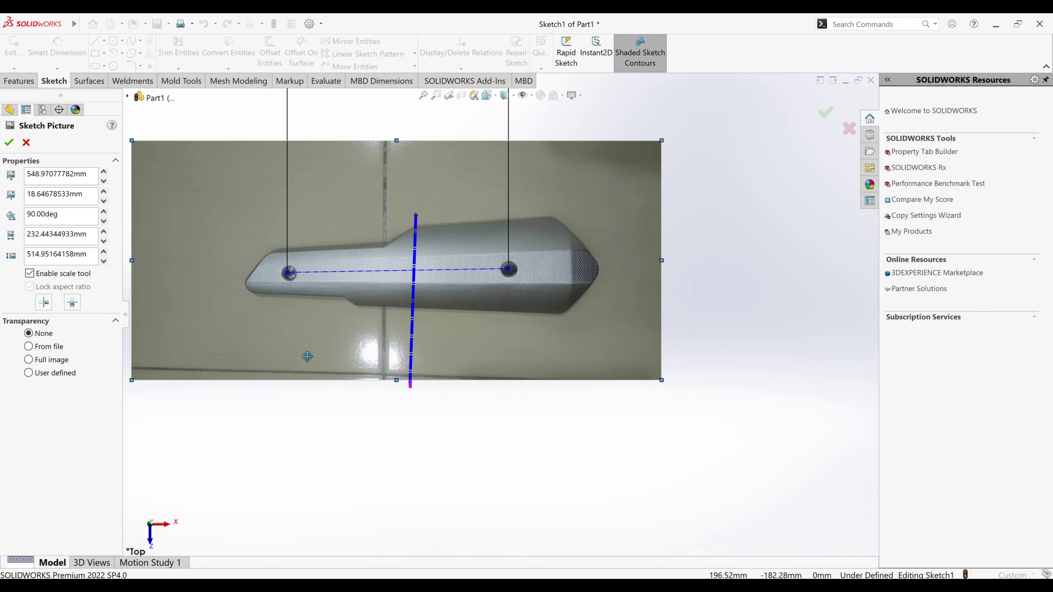
left_click_drag(140, 388, 138, 390)
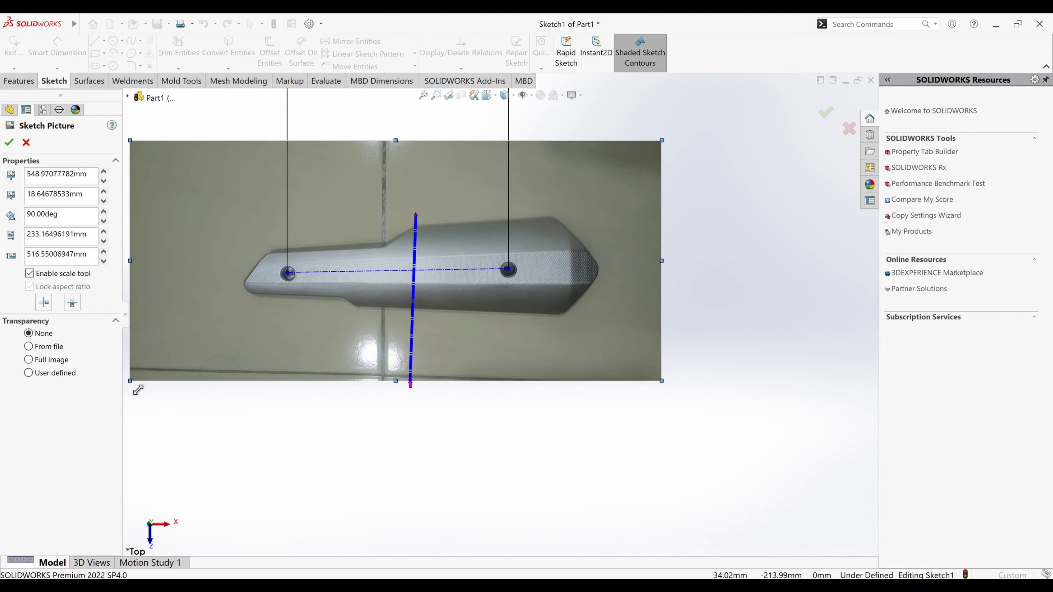
scroll(458, 415, "up", 1)
scroll(457, 415, "up", 1)
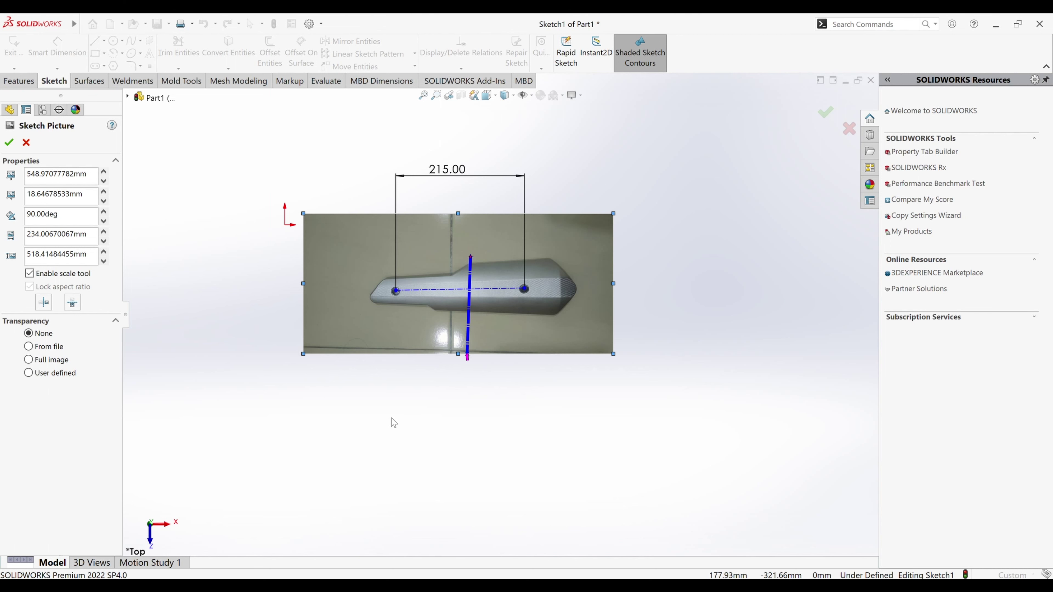
left_click(8, 142)
Step: Draw a vertical construction line from the top to the bottom edge of the shield's wide end
left_click(95, 41)
scroll(621, 269, "down", 6)
left_click(361, 233)
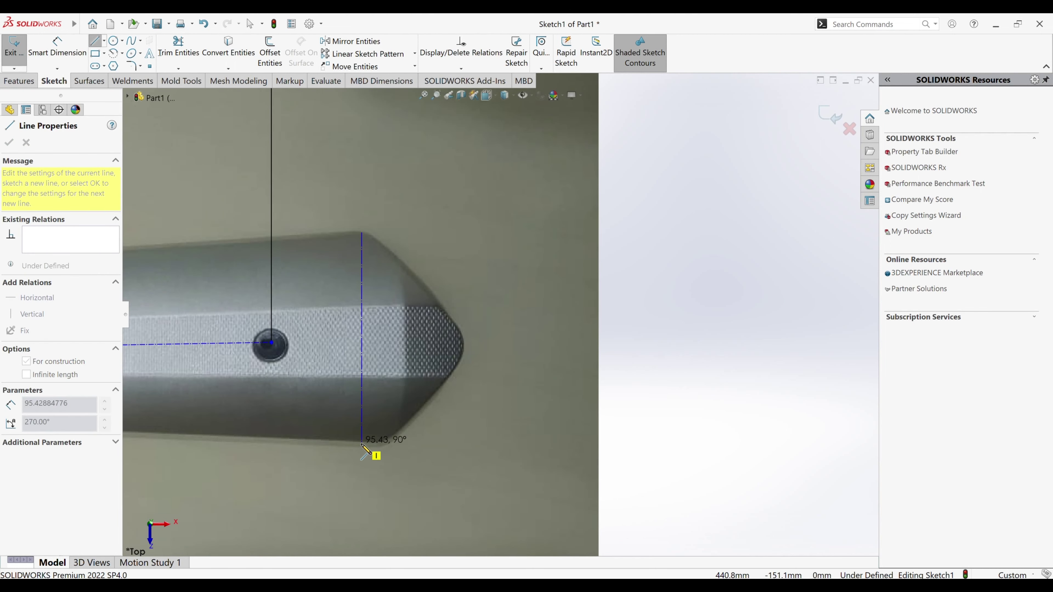
left_click(361, 444)
key("Escape")
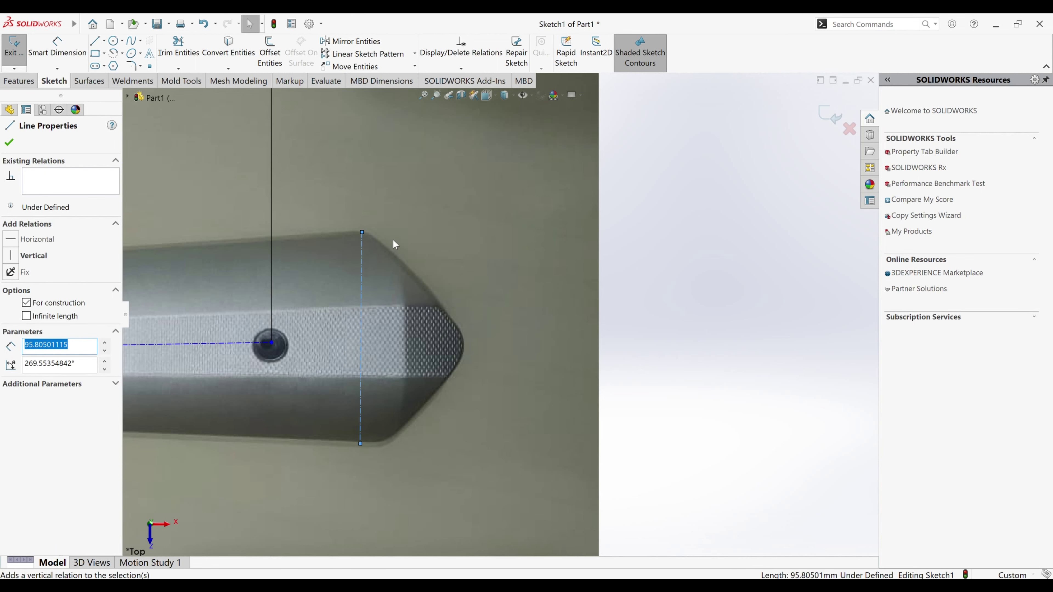
Step: Dimension the vertical construction line at 94 mm
left_click(57, 46)
left_click(362, 277)
left_click(538, 324)
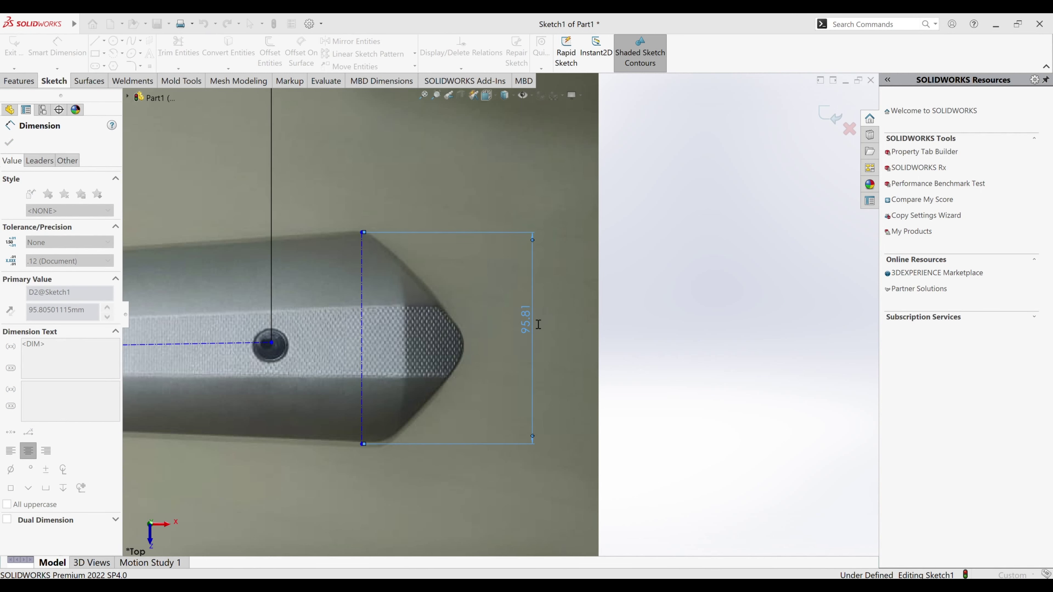
type("94")
key("Return")
key("Escape")
scroll(340, 353, "up", 5)
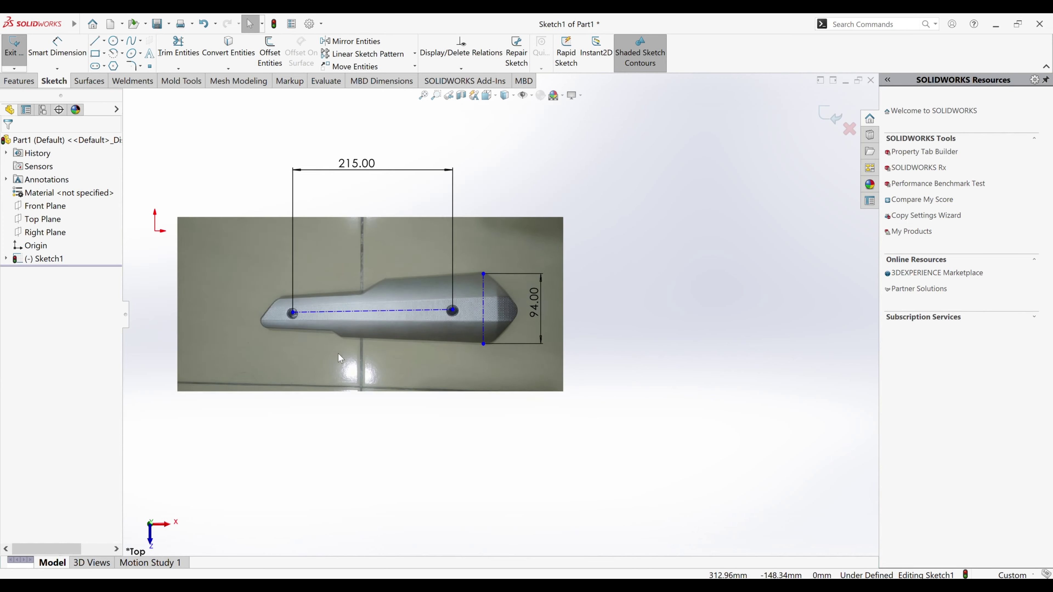
scroll(337, 343, "down", 2)
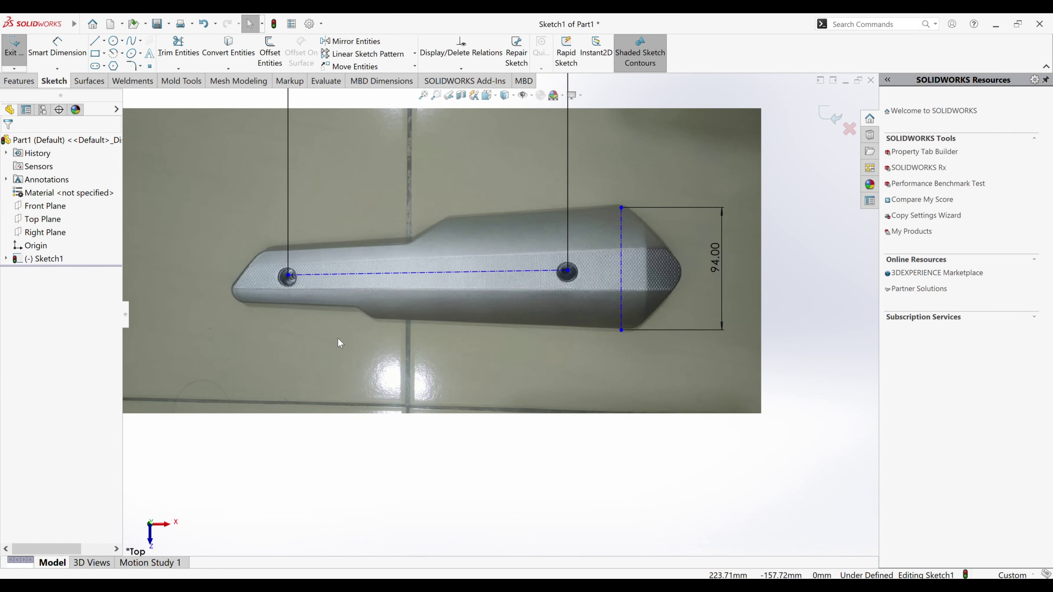
left_click(94, 41)
Step: Draw a centerline from the right bolt hole centre to the pointed tip and dimension it 80 mm
left_click(567, 270)
scroll(682, 266, "down", 3)
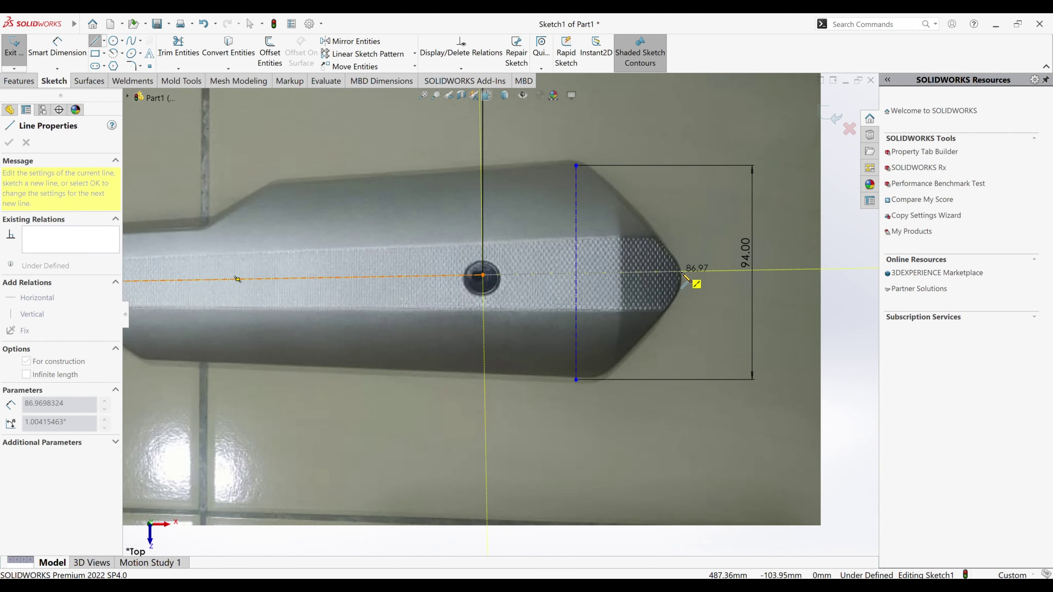
double_click(667, 272)
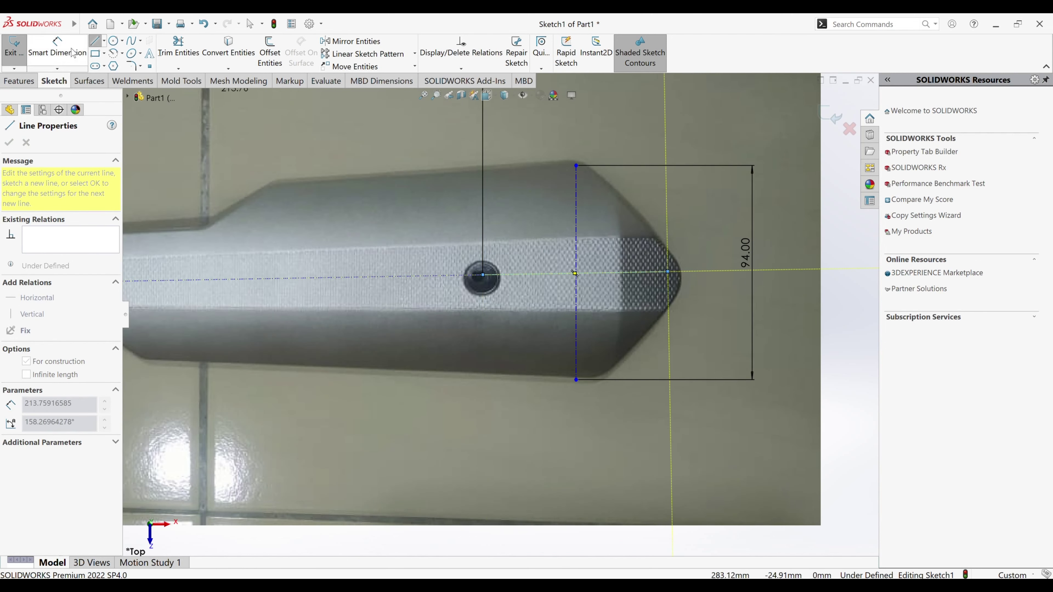
left_click(607, 274)
left_click(595, 316)
type("80")
key("Return")
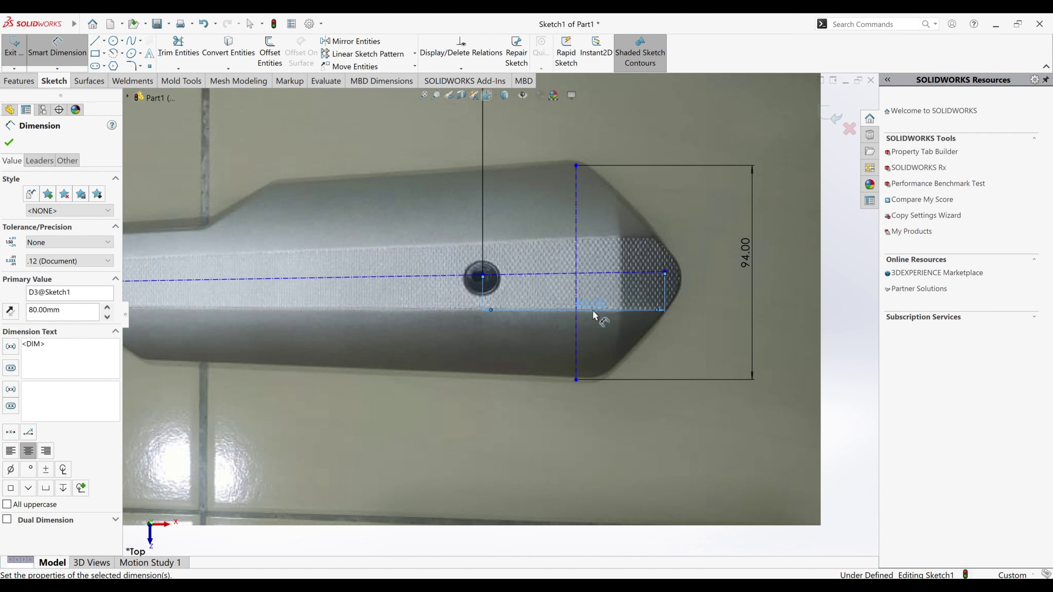
left_click(594, 316)
Step: Draw a horizontal centerline from the shield's left edge to below the left bolt hole
key("Escape")
left_click(95, 41)
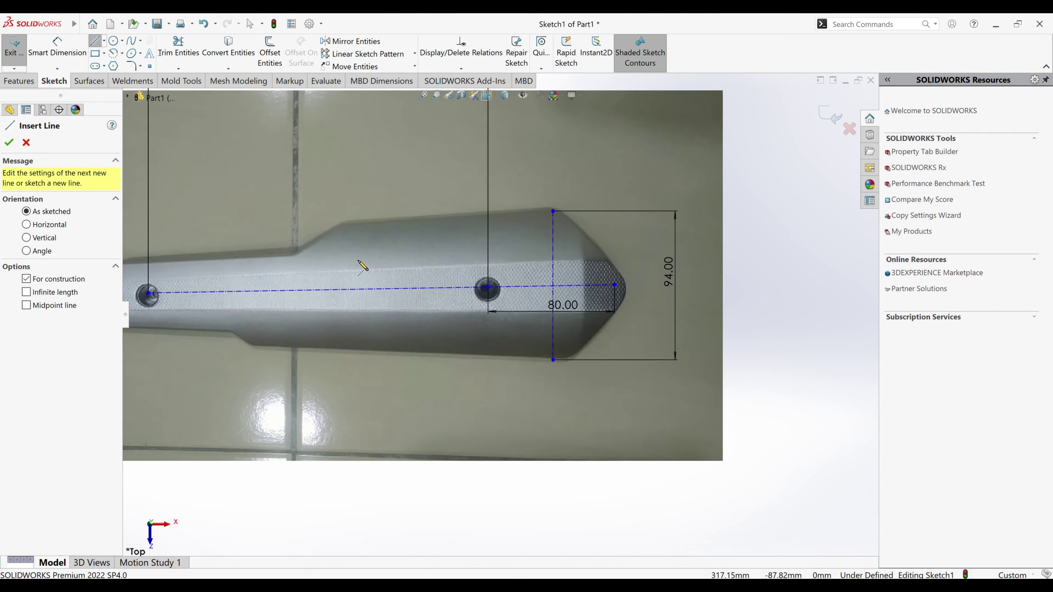
scroll(481, 342, "down", 5)
left_click(359, 341)
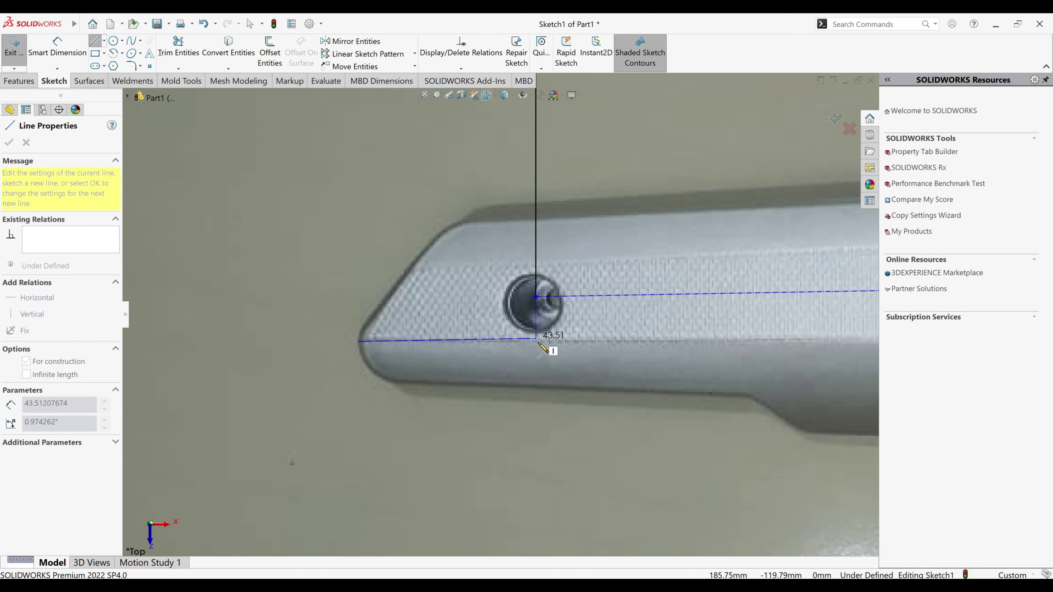
left_click(535, 341)
key("Escape")
Step: Dimension the left centerline at 47 mm
left_click(57, 45)
left_click(447, 341)
left_click(446, 412)
type("47.00mm")
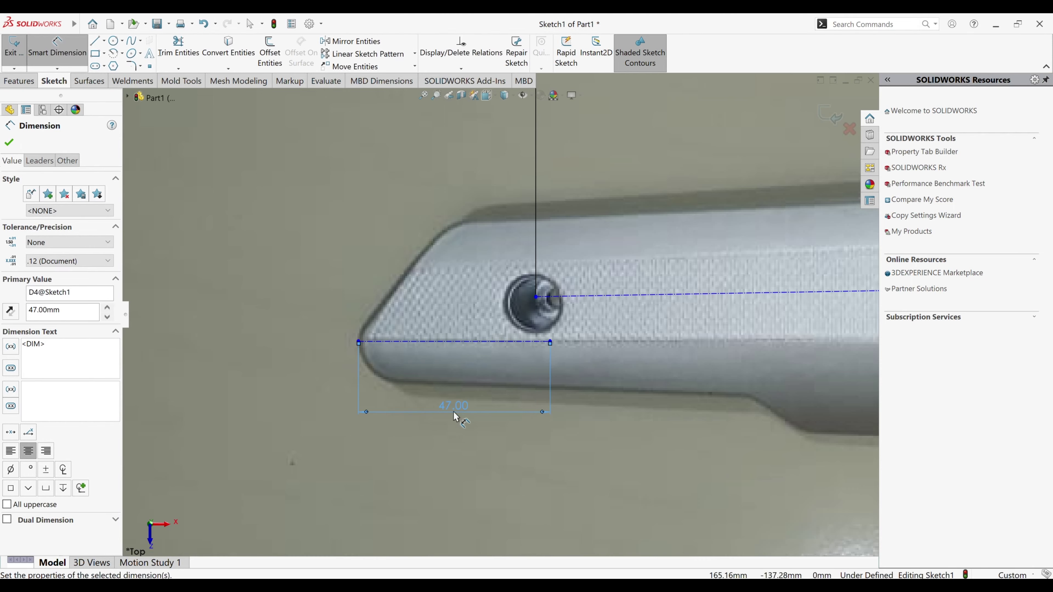
key("Return")
scroll(452, 408, "up", 2)
key("Escape")
Step: Add a Vertical relation between the centerline's endpoint and the left hole centre
left_click(564, 243)
left_click(582, 298, "ctrl")
left_click(613, 270)
key("Escape")
scroll(485, 347, "down", 3)
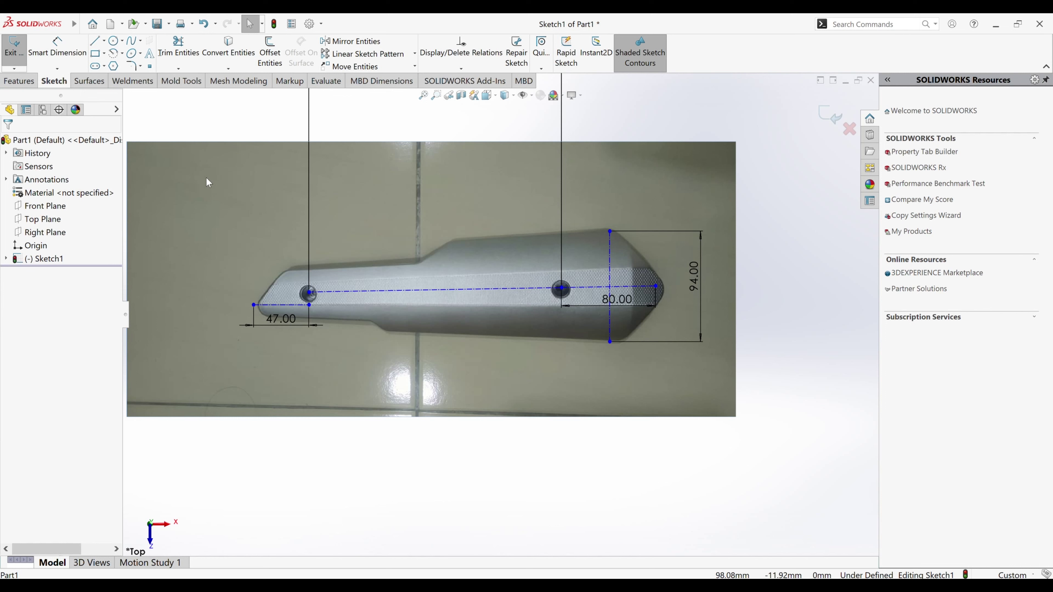
left_click(95, 40)
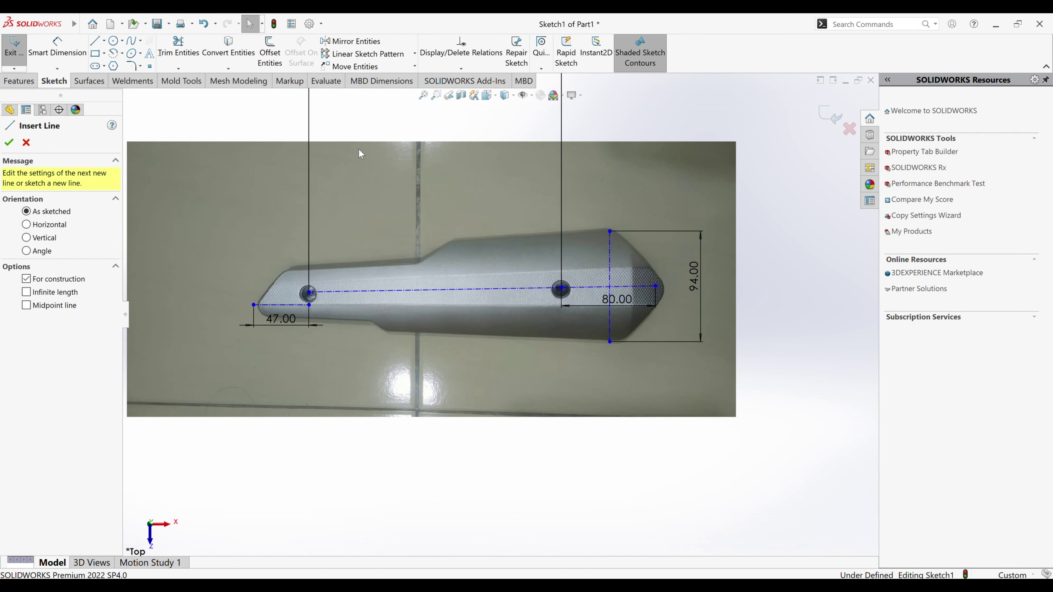
Step: Draw a vertical construction line across the shield's step and dimension it 82.50 mm
left_click_drag(453, 240, 453, 335)
left_click(58, 48)
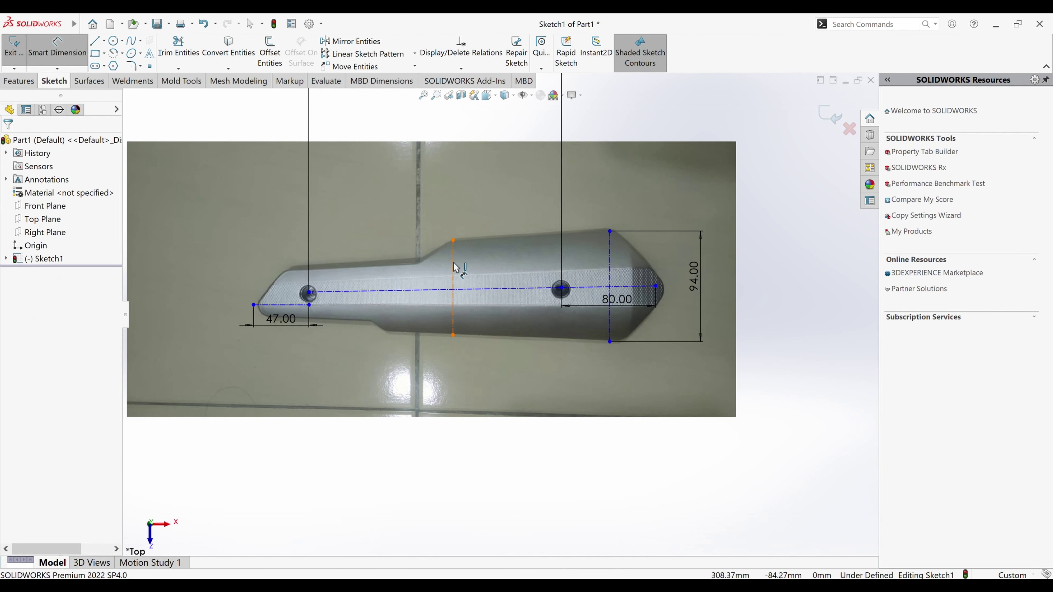
left_click(456, 268)
left_click(489, 273)
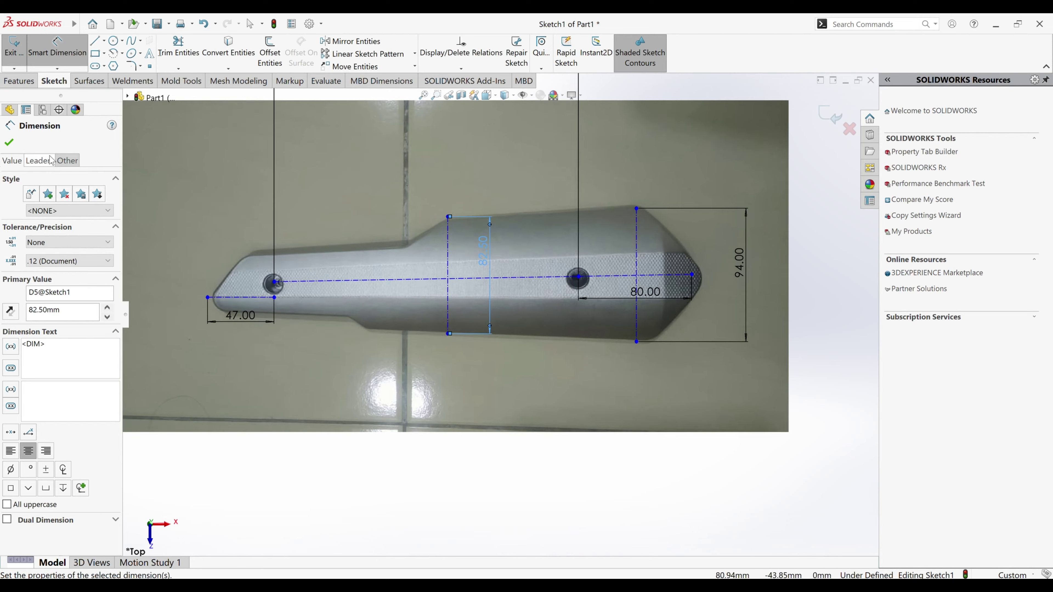
left_click(9, 142)
scroll(476, 222, "down", 3)
left_click(428, 214)
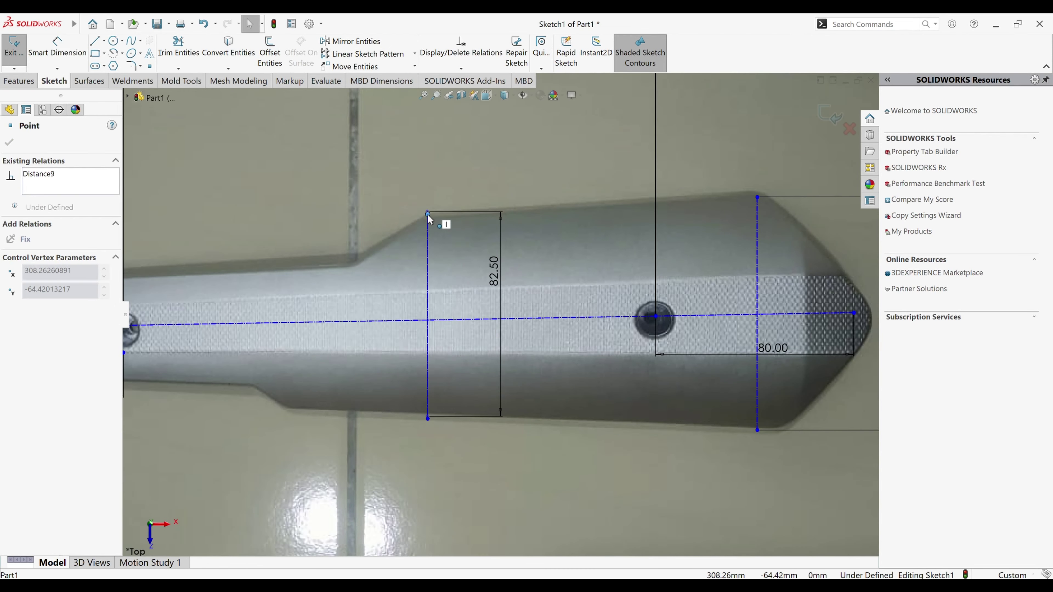
key("Escape")
scroll(429, 218, "up", 5)
scroll(456, 290, "down", 3)
scroll(341, 254, "up", 4)
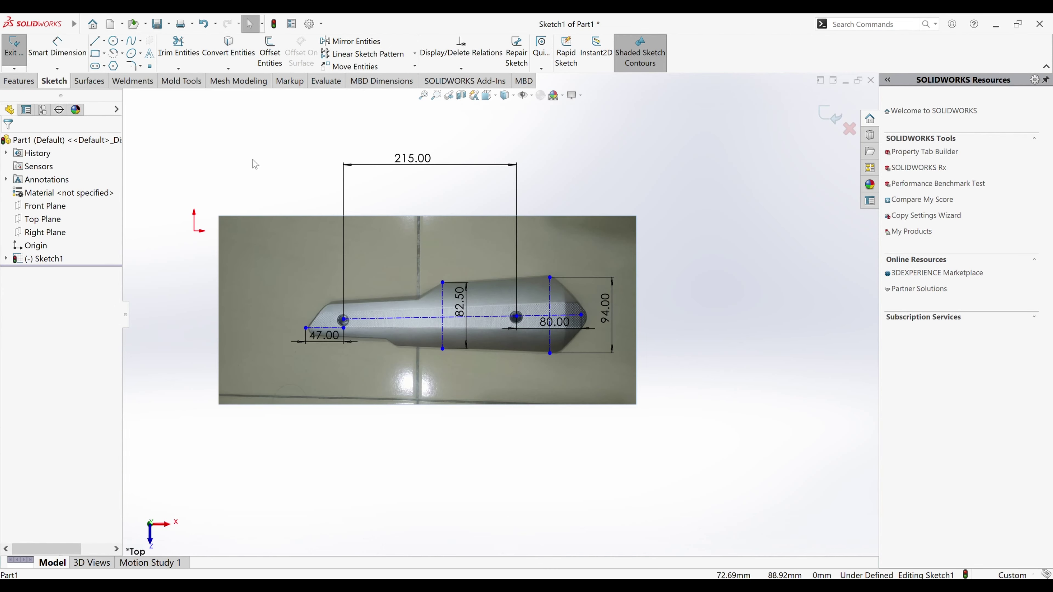
left_click(100, 47)
scroll(308, 290, "down", 5)
Step: Trace the shield's upper edge as a line chain from the left tip to the upper-right corner
left_click(301, 409)
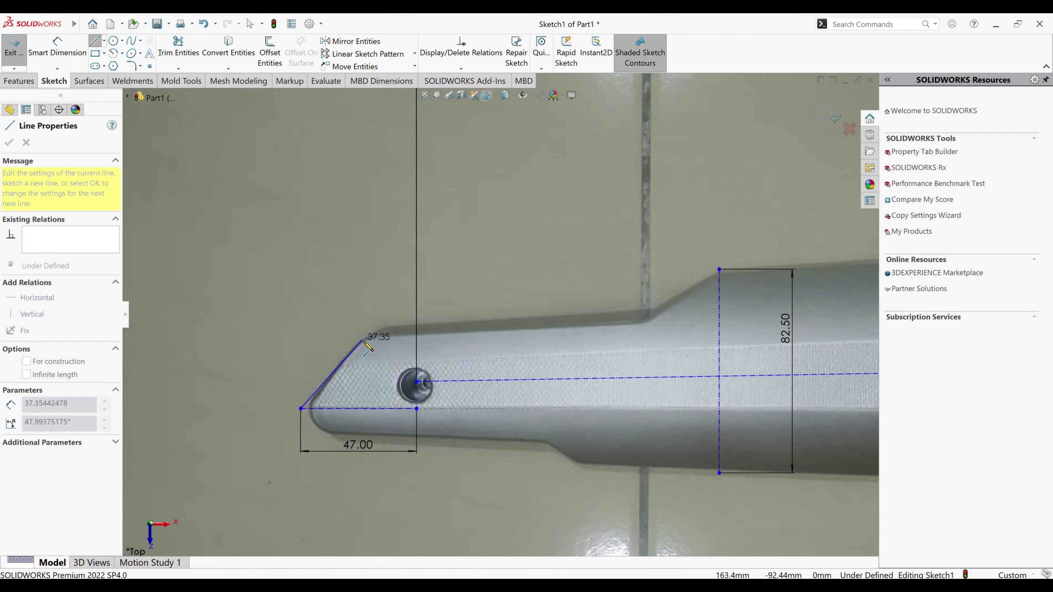
left_click(365, 338)
left_click(646, 323)
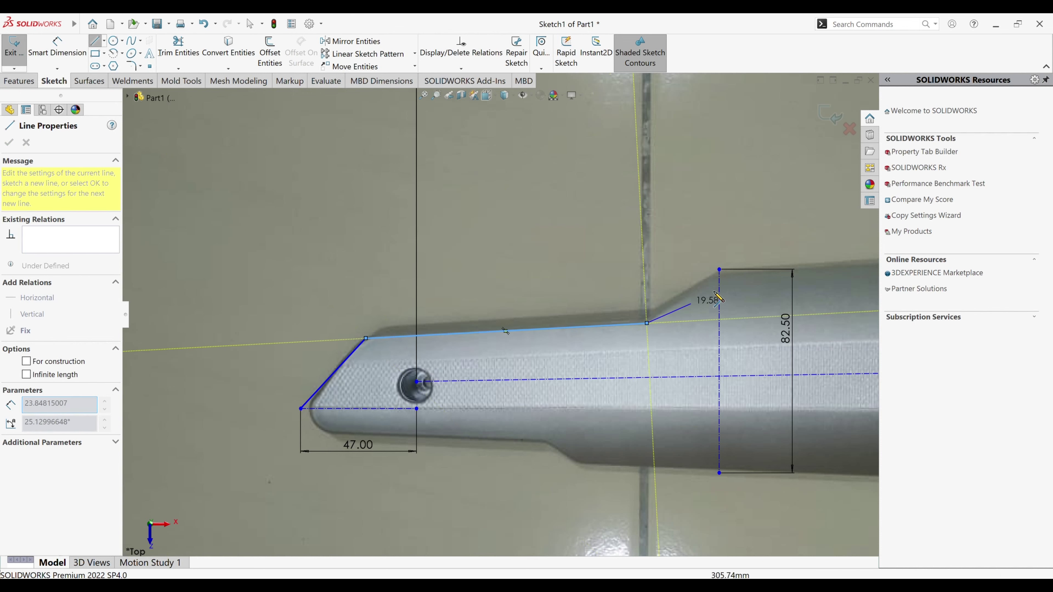
left_click(719, 269)
left_click(589, 293)
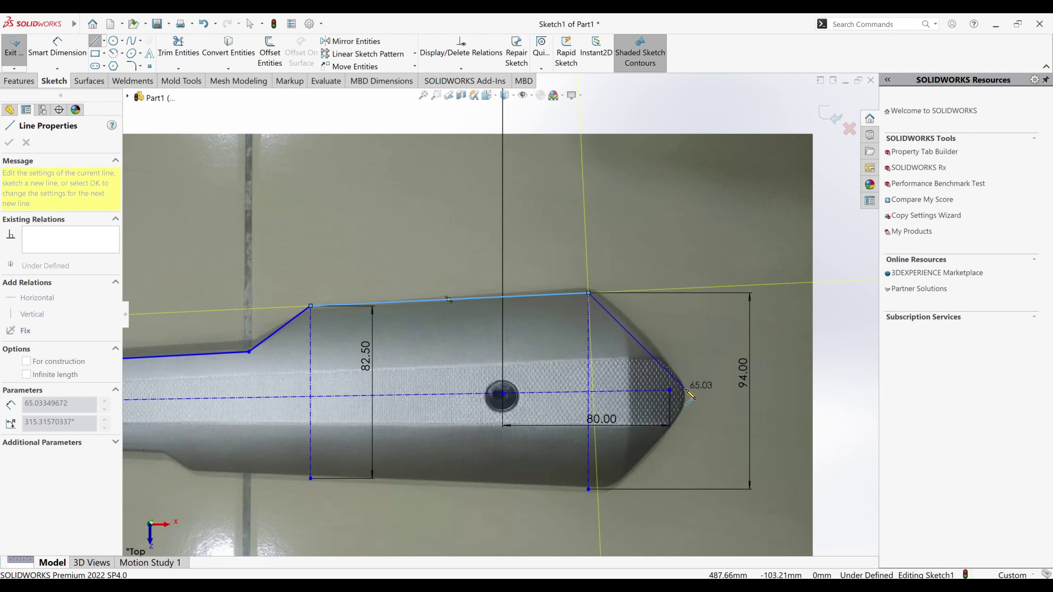
key("Escape")
scroll(615, 287, "up", 3)
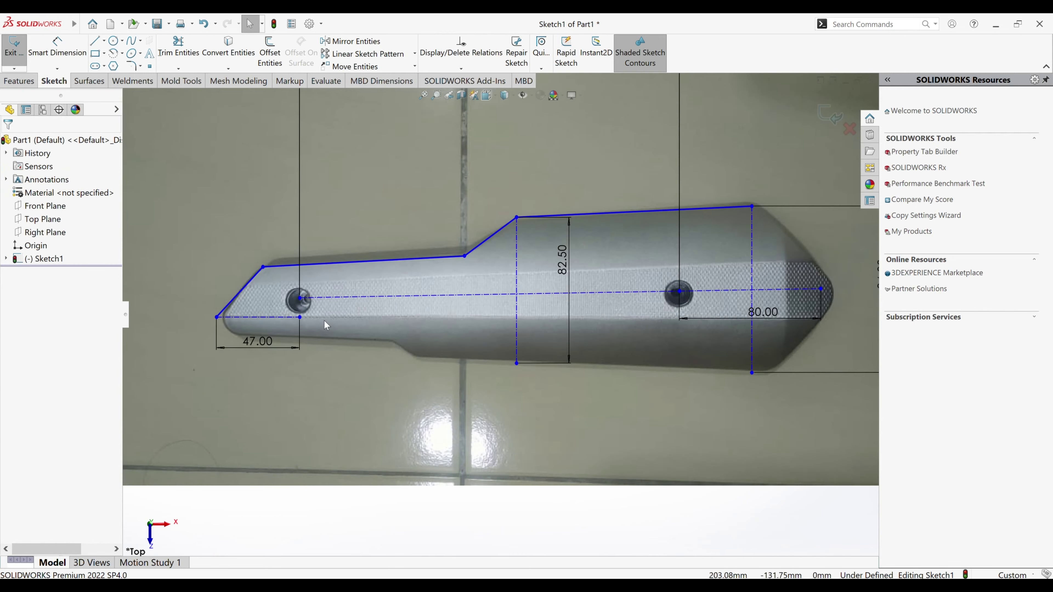
scroll(313, 374, "down", 5)
Step: Trace the lower edge and right tip, closing the outline at the upper-right corner
left_click(300, 350)
left_click(347, 392)
scroll(621, 365, "up", 1)
left_click(659, 367)
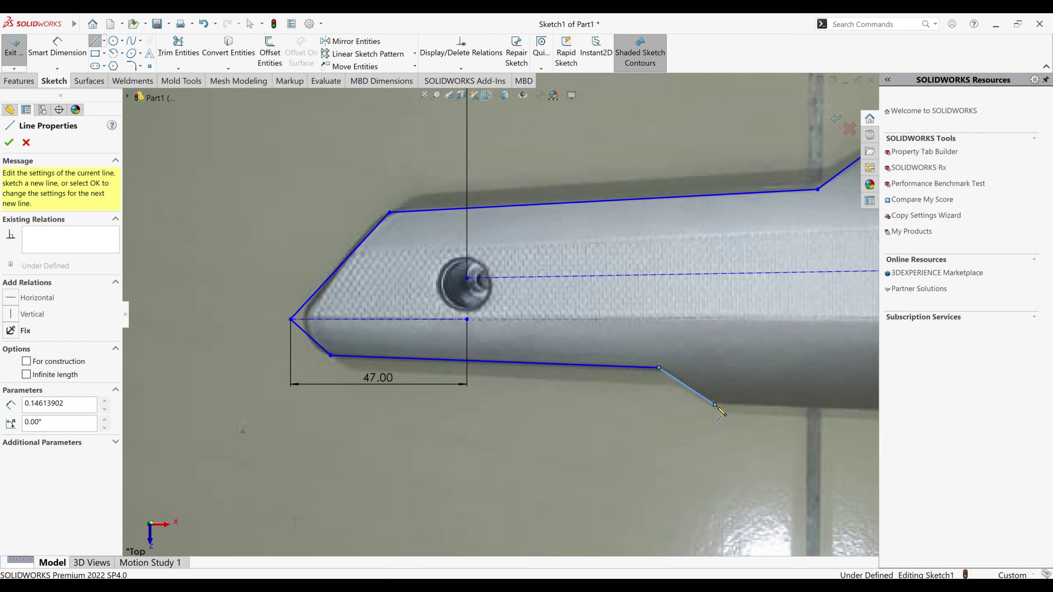
scroll(721, 398, "up", 2)
scroll(704, 307, "down", 3)
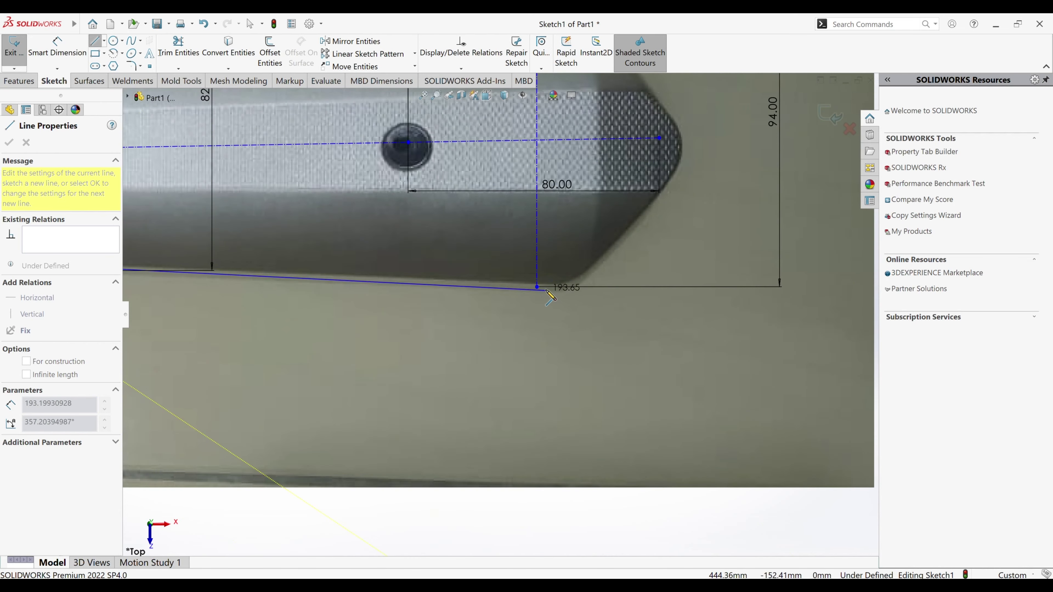
left_click(566, 285)
left_click(553, 254)
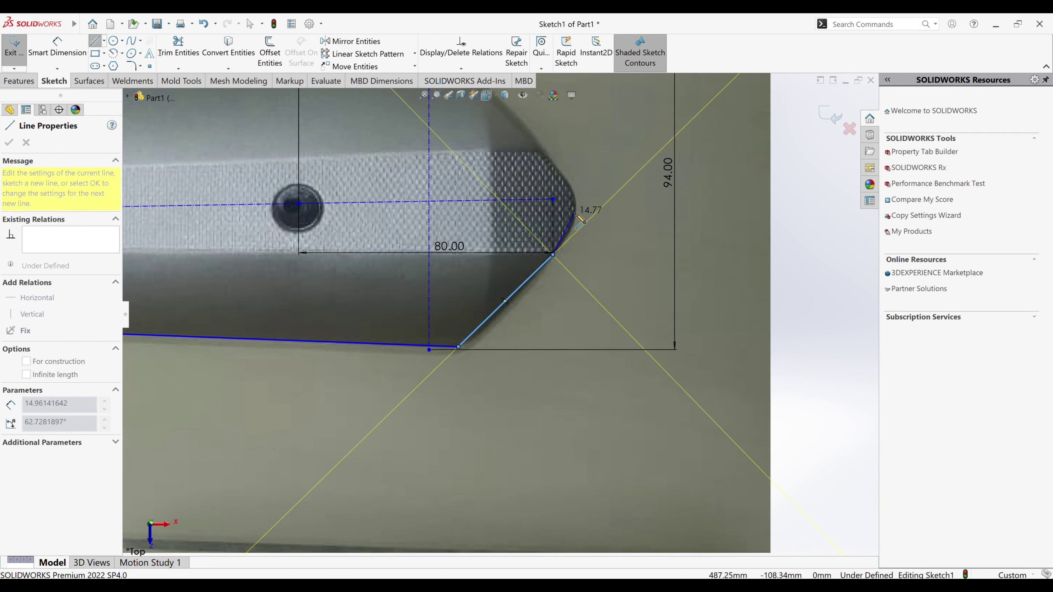
scroll(555, 257, "down", 1)
scroll(555, 274, "up", 1)
left_click(555, 277)
left_click(530, 228)
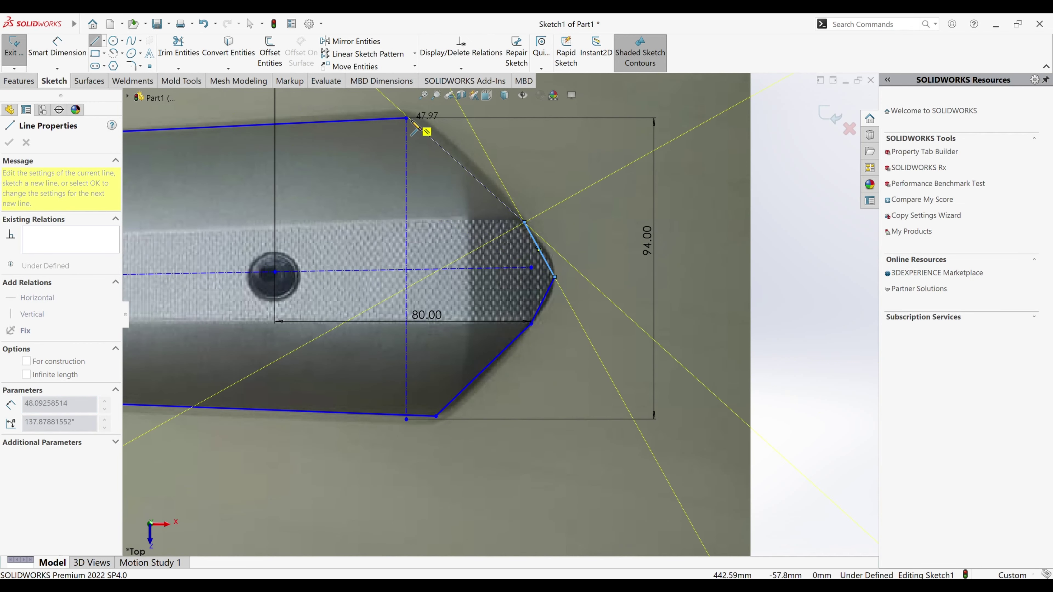
key("Escape")
scroll(370, 332, "up", 3)
scroll(364, 275, "down", 3)
Step: Start a 10 mm sketch fillet on the shield's left tip corner
left_click(132, 67)
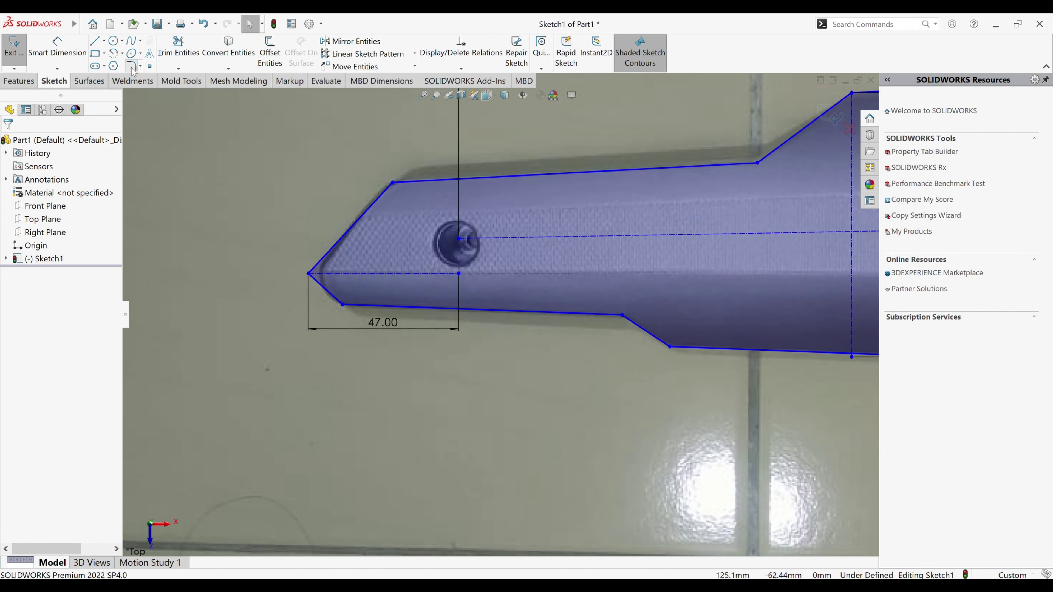
scroll(307, 282, "down", 4)
left_click(311, 262)
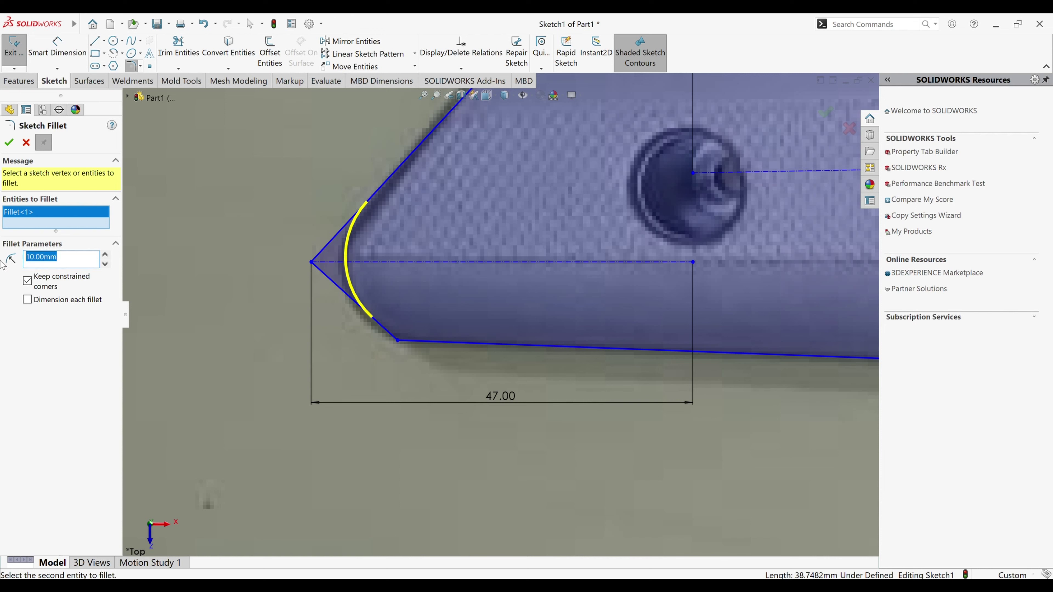
Step: Set the fillet radius to 8 mm and round the left tip and upper corners
type("8")
key("Return")
left_click(9, 143)
scroll(549, 254, "up", 2)
scroll(548, 253, "down", 3)
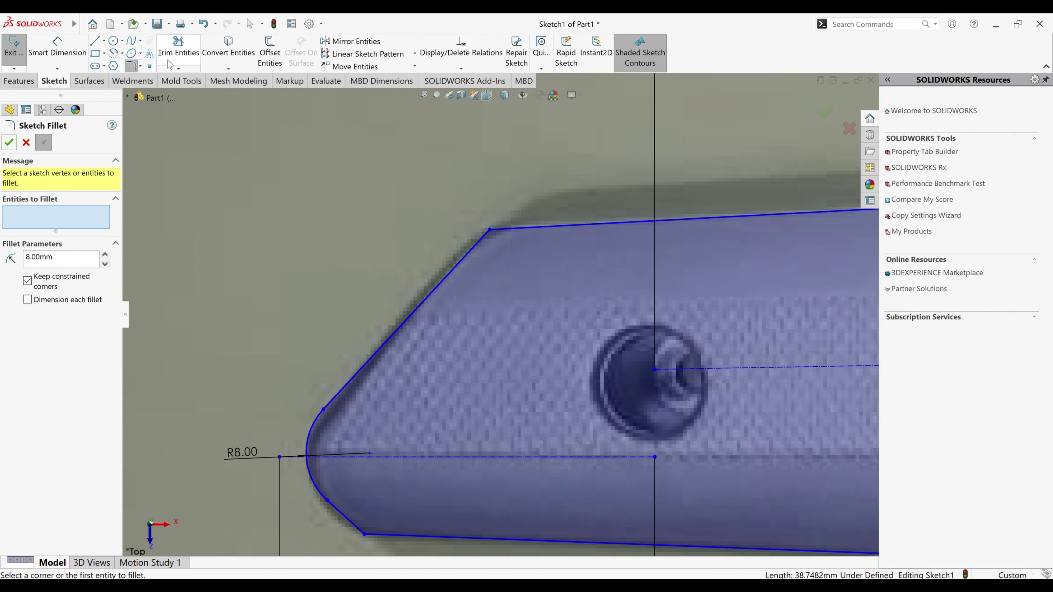
left_click(482, 240)
right_click(482, 243)
scroll(482, 242, "up", 4)
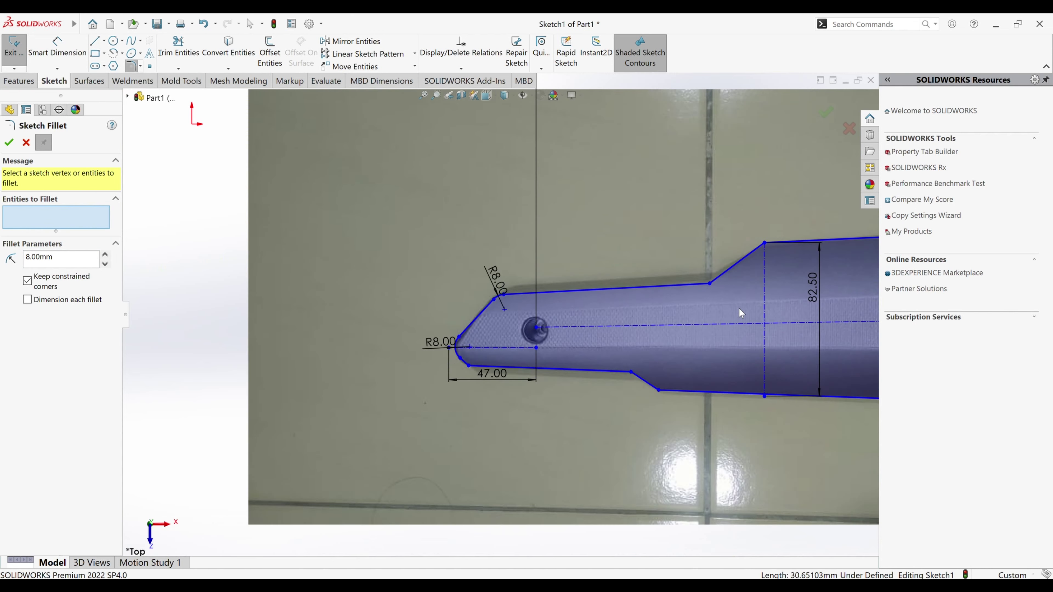
scroll(538, 308, "down", 5)
left_click(491, 316)
right_click(495, 306)
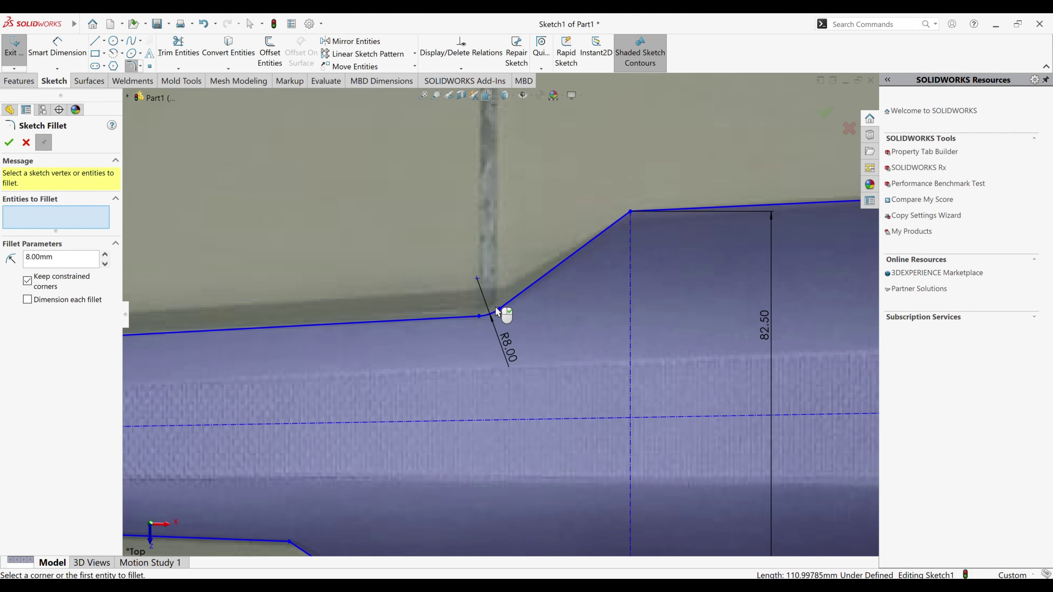
left_click(629, 212)
right_click(665, 231)
Step: Fillet the right-side corner, right tip and lower-right corner at 8 mm
scroll(665, 231, "up", 3)
scroll(749, 295, "down", 3)
left_click(705, 282)
right_click(718, 299)
scroll(721, 300, "up", 3)
scroll(568, 293, "down", 3)
left_click(574, 369)
right_click(571, 380)
scroll(570, 380, "up", 3)
scroll(468, 338, "down", 3)
left_click(539, 399)
right_click(523, 405)
Step: Round the lower step and lower-left corners at 8 mm and close the fillet tool
scroll(358, 387, "up", 3)
scroll(350, 292, "down", 3)
left_click(505, 298)
right_click(514, 307)
left_click(495, 297)
scroll(395, 306, "down", 3)
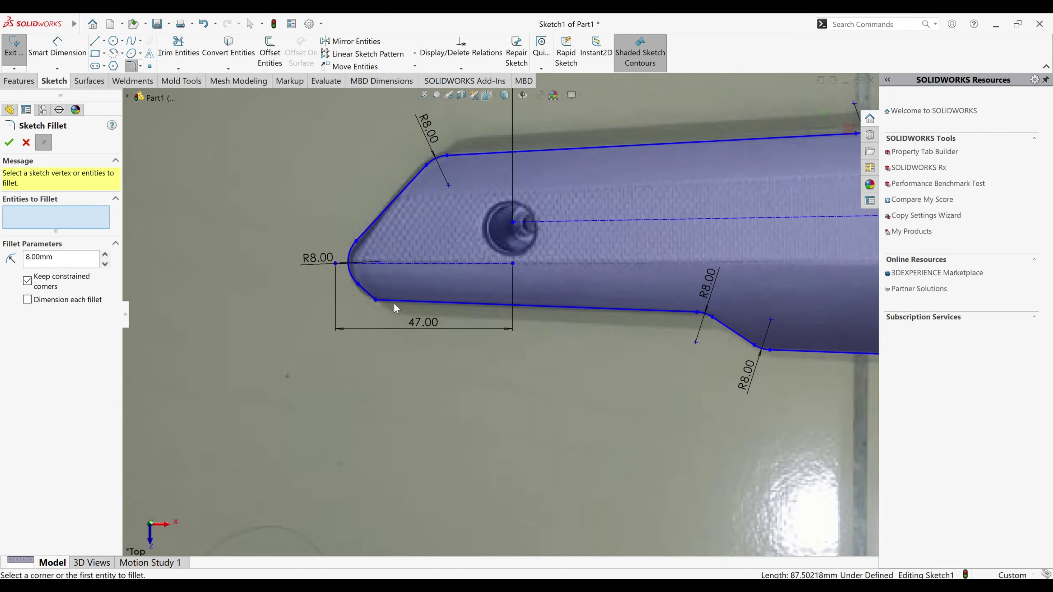
left_click(377, 300)
scroll(460, 318, "up", 5)
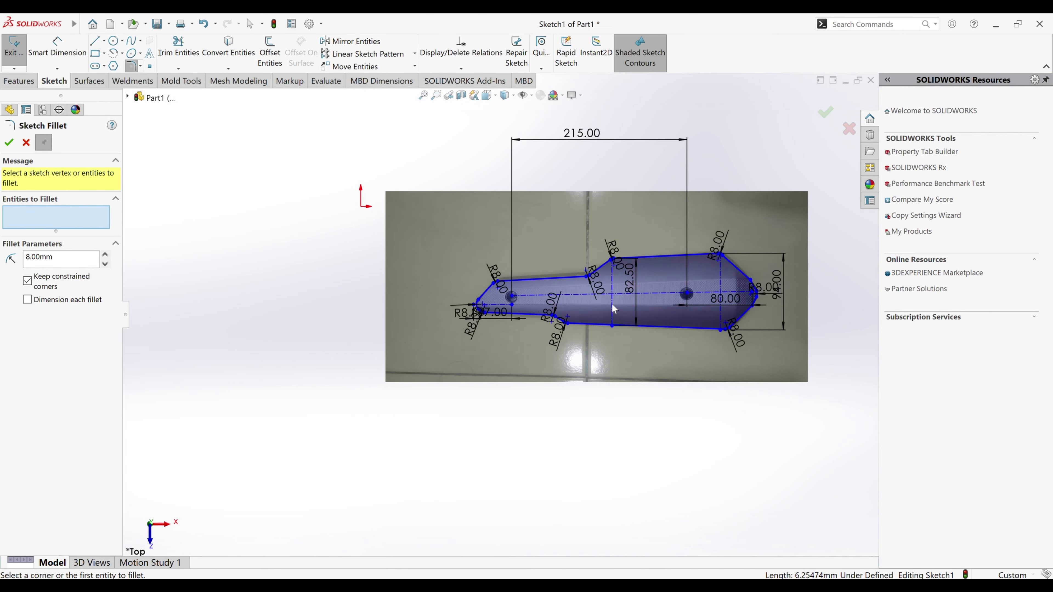
left_click(9, 142)
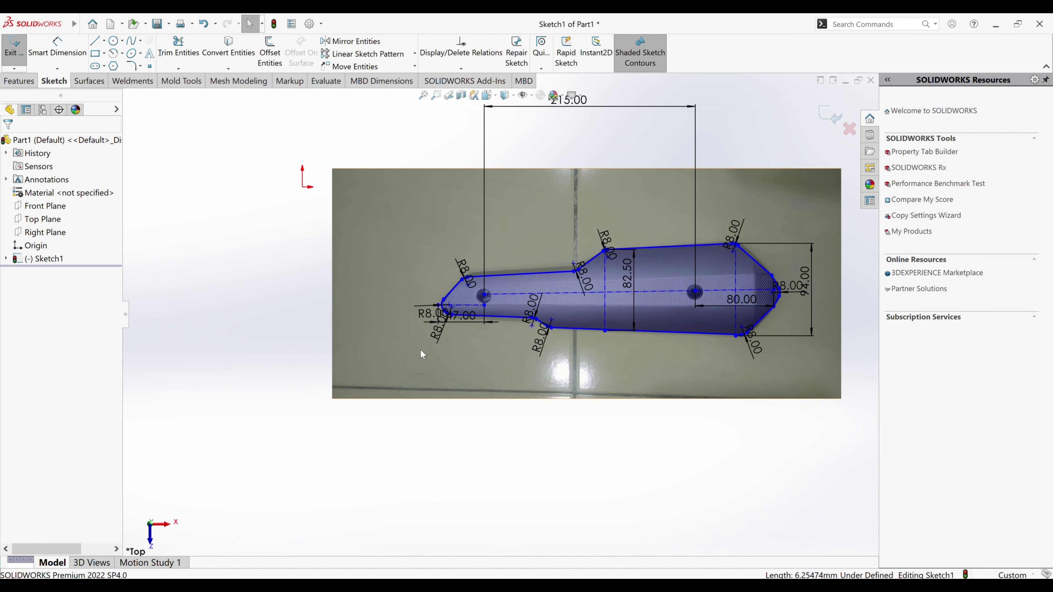
Step: Draw a circle over the right bolt hole and dimension it Ø12
left_click(113, 40)
scroll(732, 292, "up", 3)
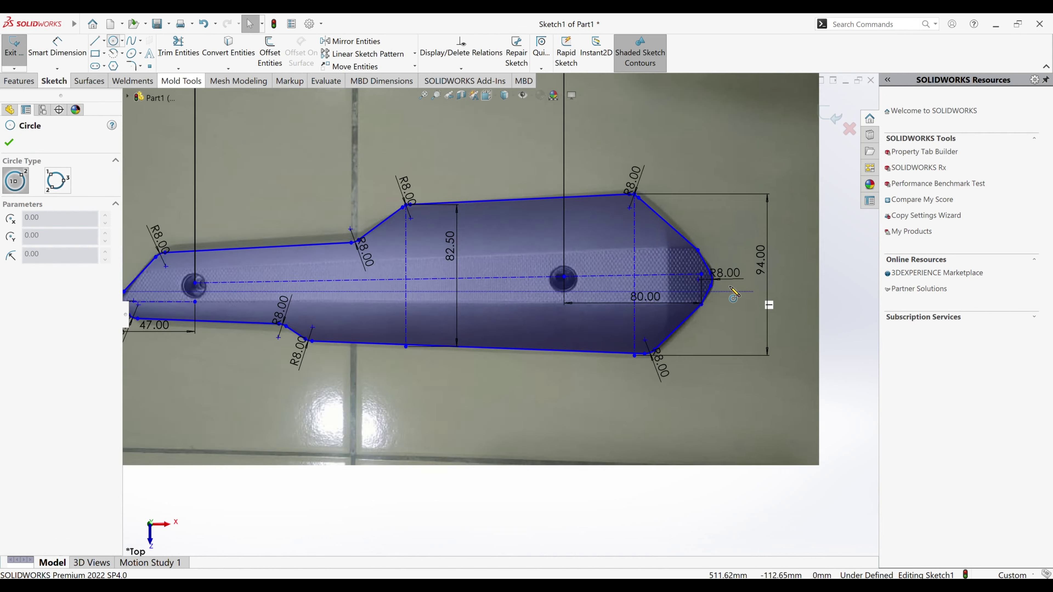
scroll(733, 292, "up", 3)
scroll(528, 289, "up", 5)
left_click_drag(505, 283, 552, 234)
key("Escape")
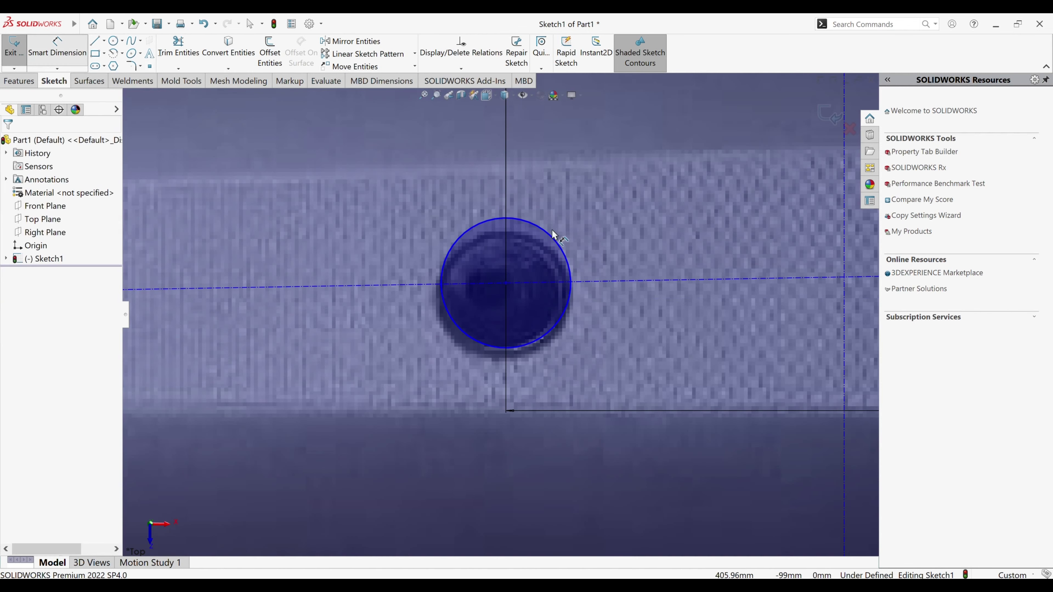
left_click(556, 232)
left_click(575, 200)
scroll(499, 312, "down", 8)
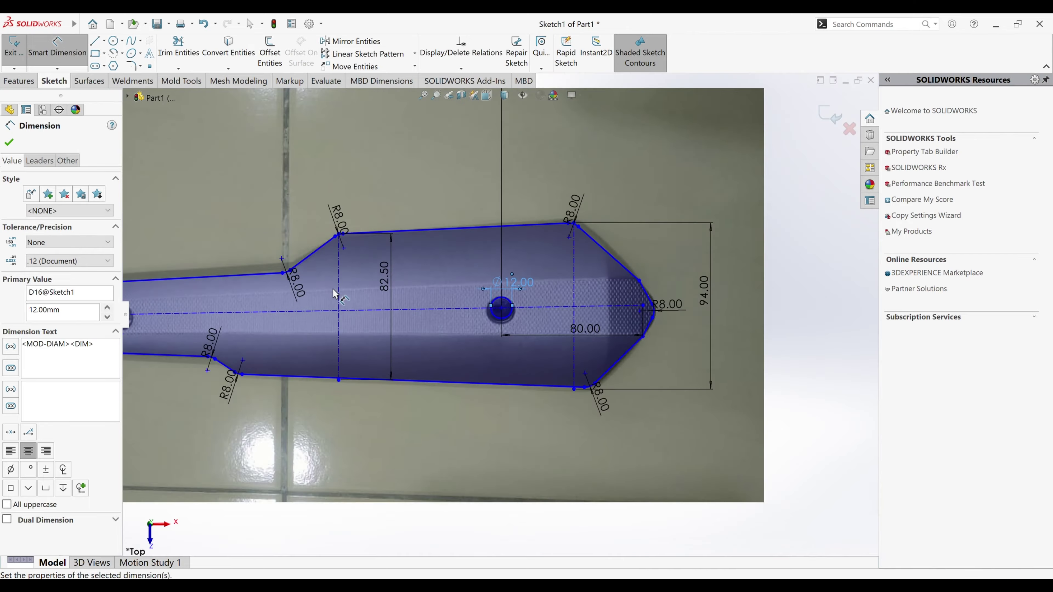
scroll(447, 361, "up", 5)
left_click(510, 370)
Step: Add a Ø12 circle over the left bolt hole and exit the sketch
key("c")
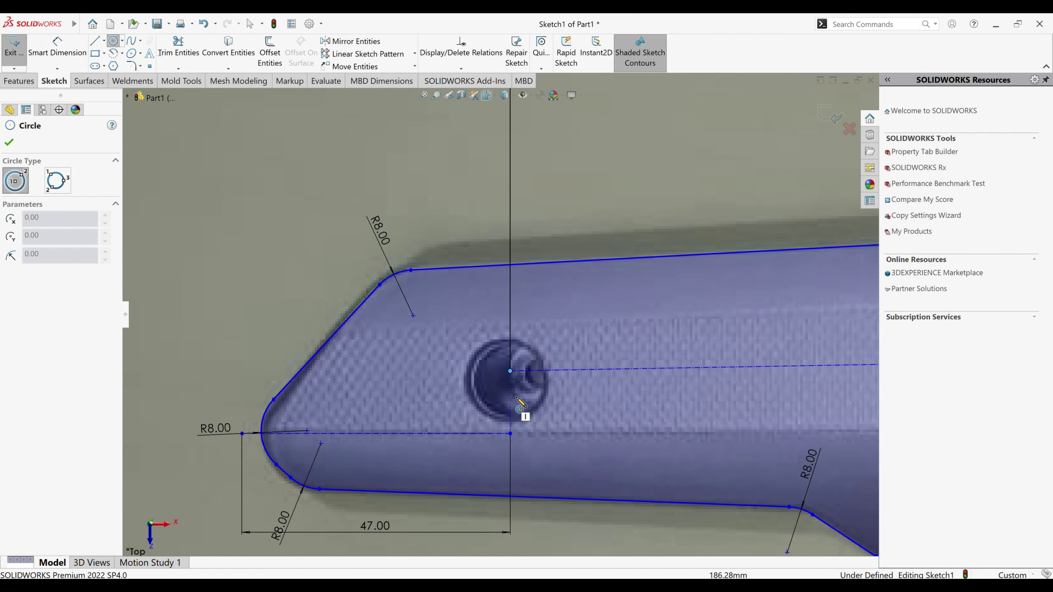
left_click(510, 371)
left_click(534, 350)
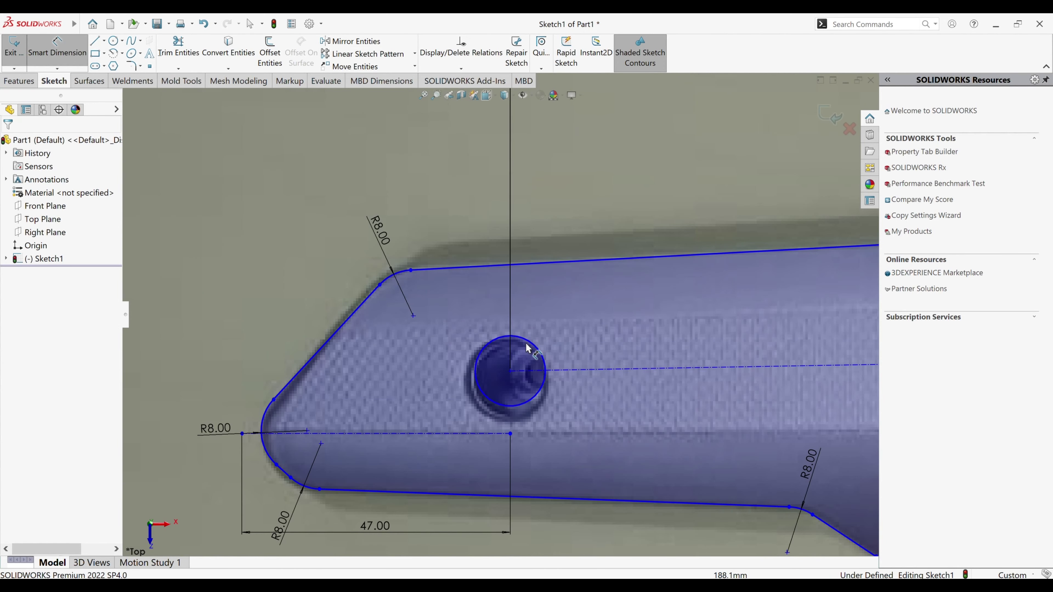
left_click(538, 344)
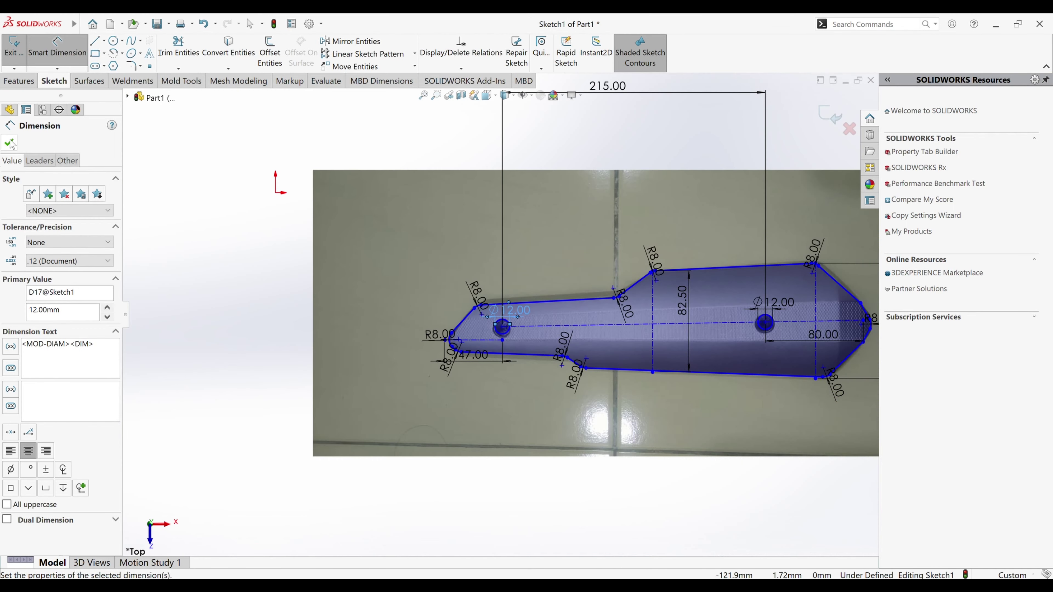
scroll(314, 343, "down", 1)
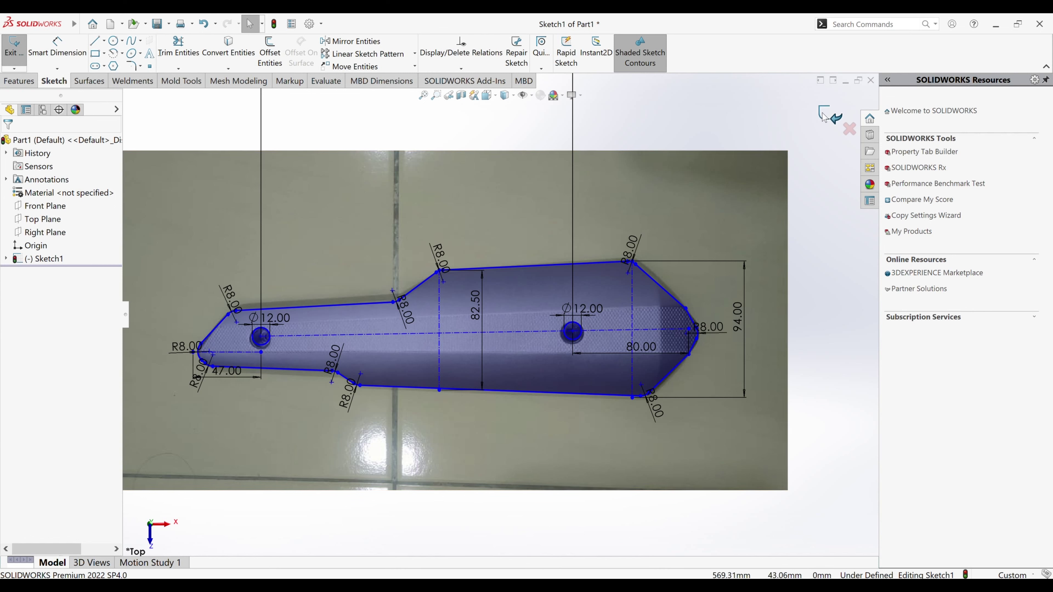
left_click(830, 115)
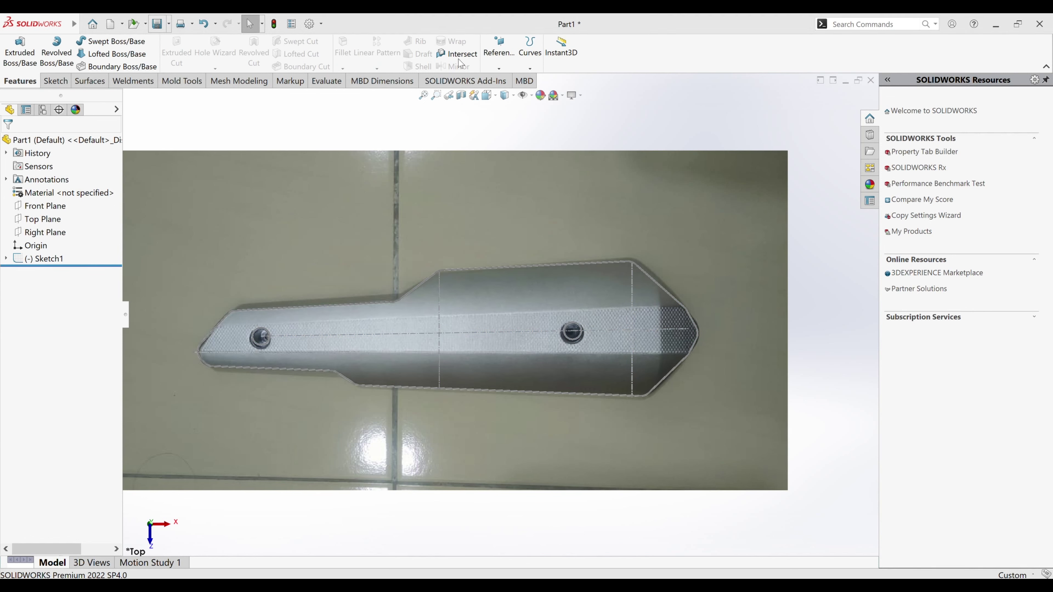